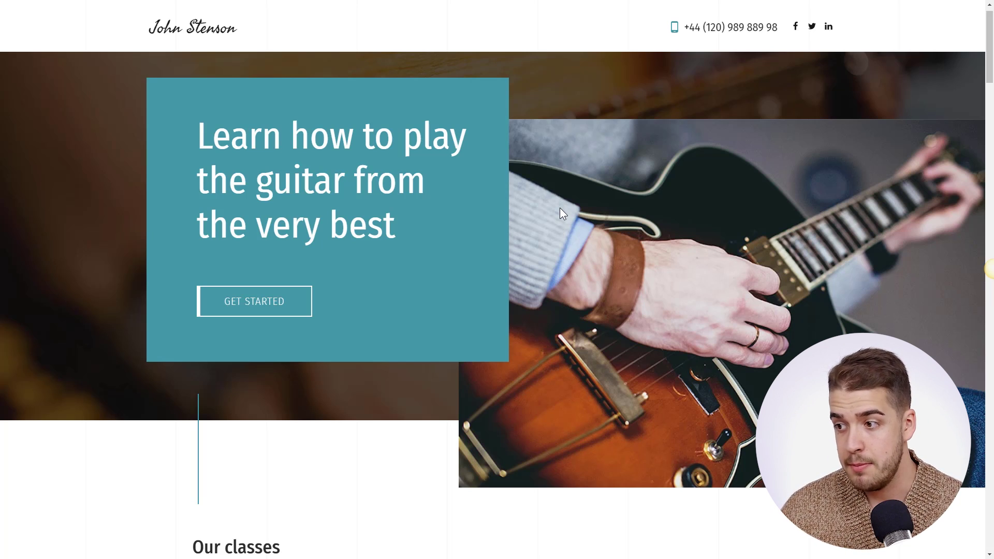
- Examine the guitar lessons landing page from the headline through the class cards, quote, audience groups, email signup, course structure and lesson benefits
{"action": "scroll", "coordinate": [560, 207], "scroll_direction": "down", "scroll_amount": 1}
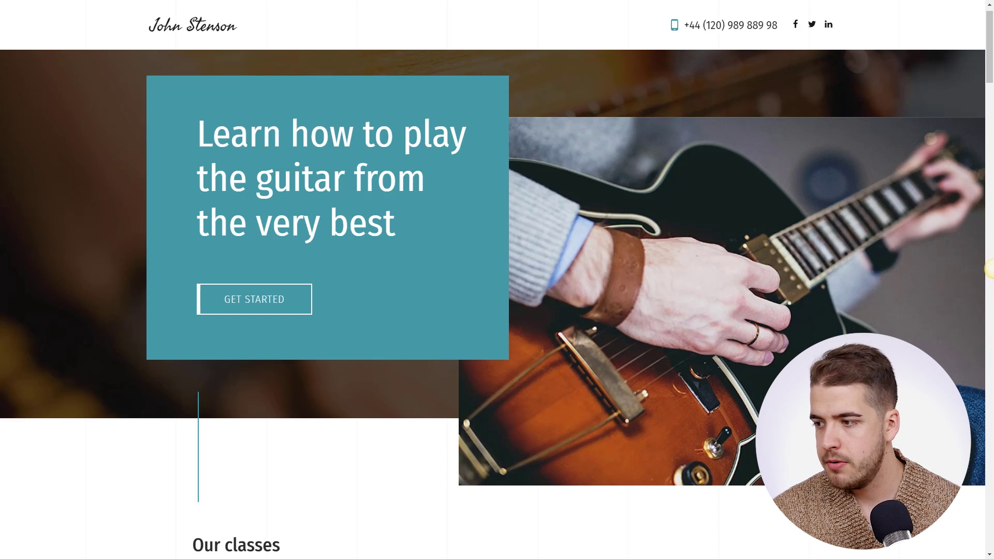
{"action": "scroll", "coordinate": [698, 346], "scroll_direction": "down", "scroll_amount": 6}
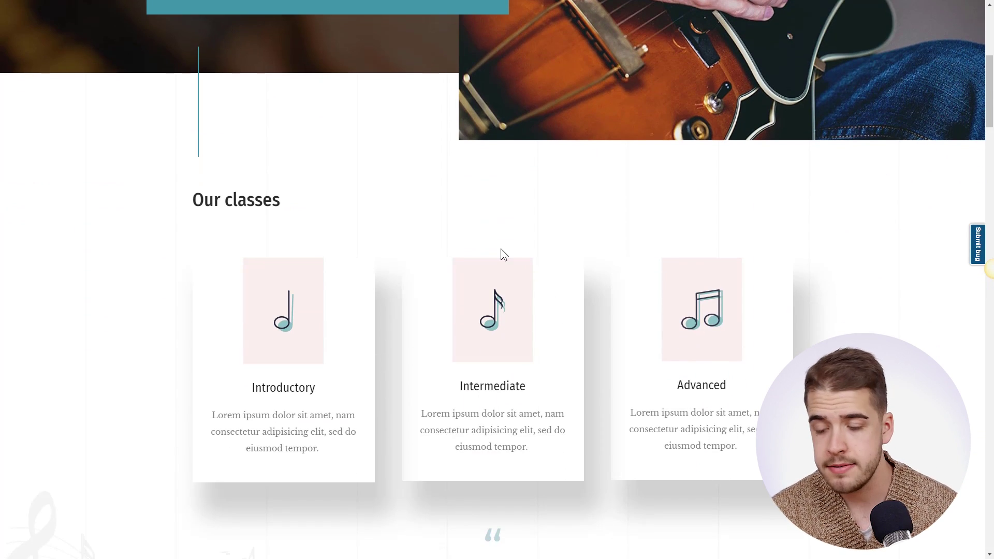
{"action": "scroll", "coordinate": [437, 185], "scroll_direction": "down", "scroll_amount": 5}
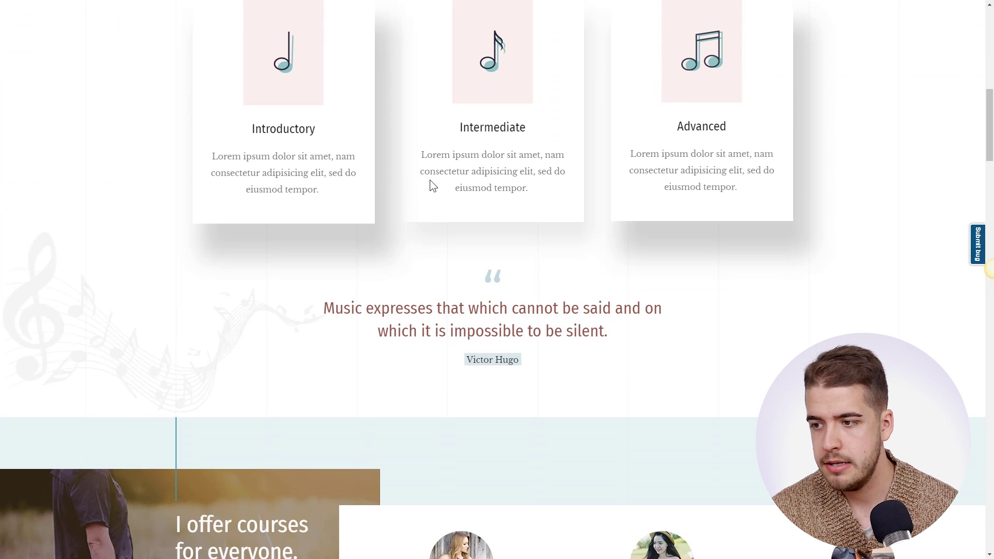
{"action": "scroll", "coordinate": [430, 182], "scroll_direction": "down", "scroll_amount": 5}
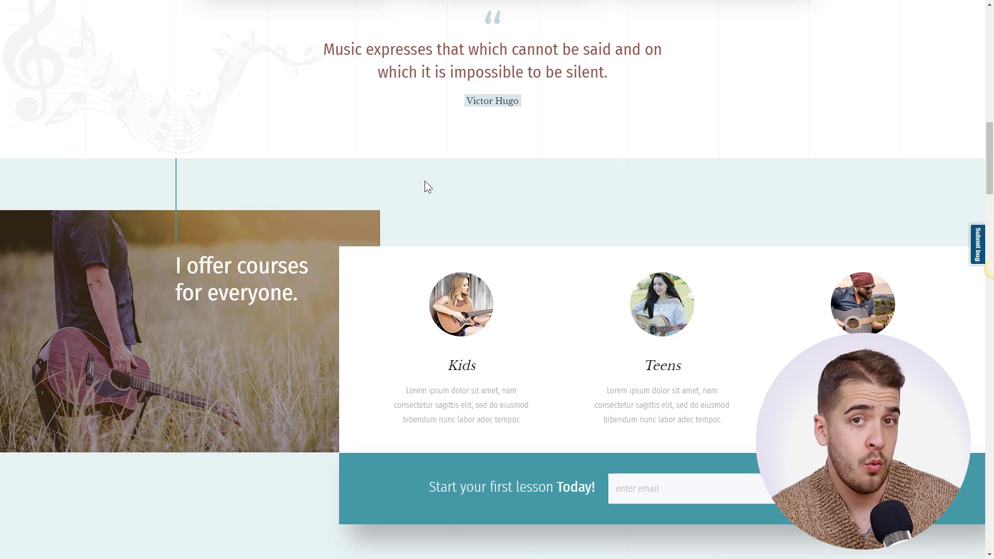
{"action": "scroll", "coordinate": [413, 186], "scroll_direction": "down", "scroll_amount": 2}
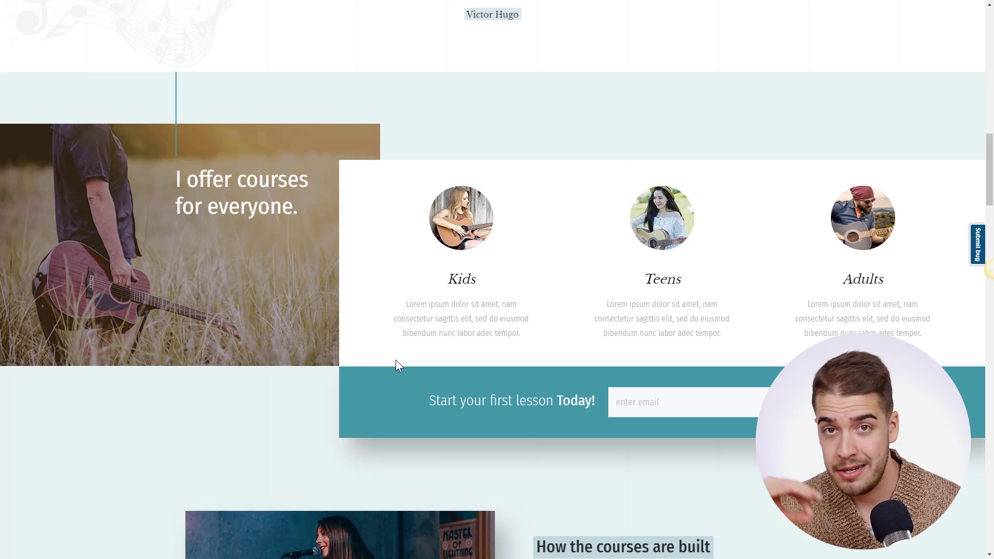
{"action": "scroll", "coordinate": [269, 310], "scroll_direction": "down", "scroll_amount": 5}
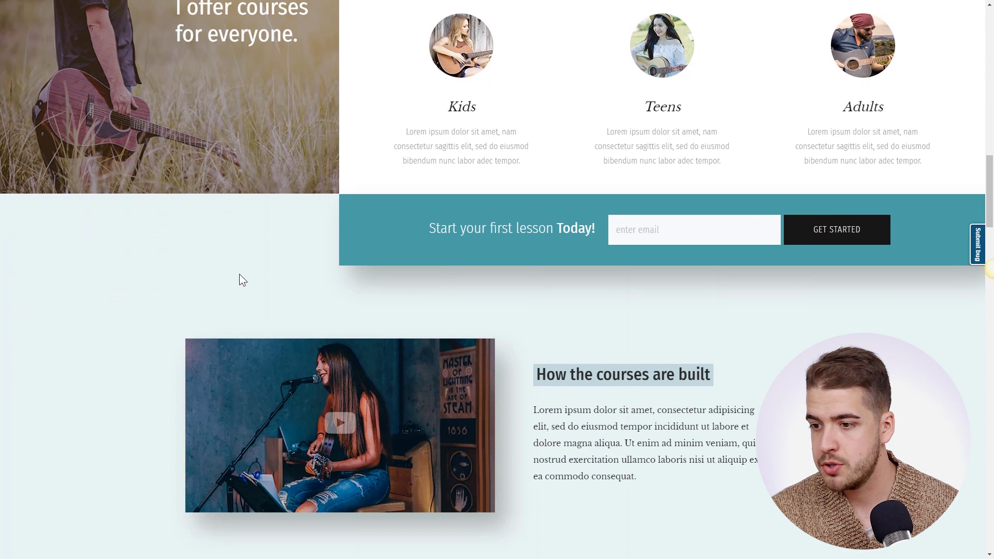
{"action": "scroll", "coordinate": [156, 246], "scroll_direction": "down", "scroll_amount": 3}
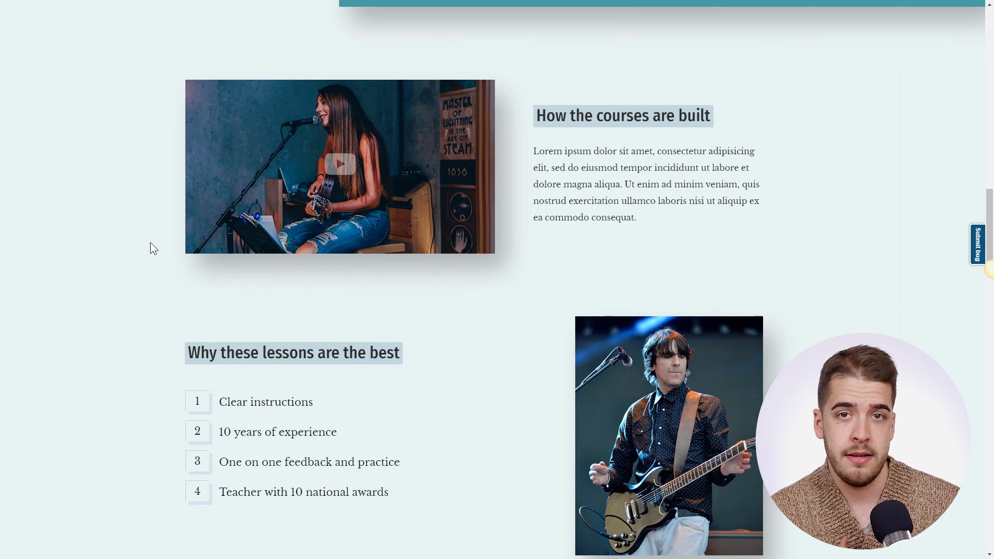
{"action": "scroll", "coordinate": [156, 242], "scroll_direction": "down", "scroll_amount": 2}
{"action": "scroll", "coordinate": [148, 238], "scroll_direction": "down", "scroll_amount": 7}
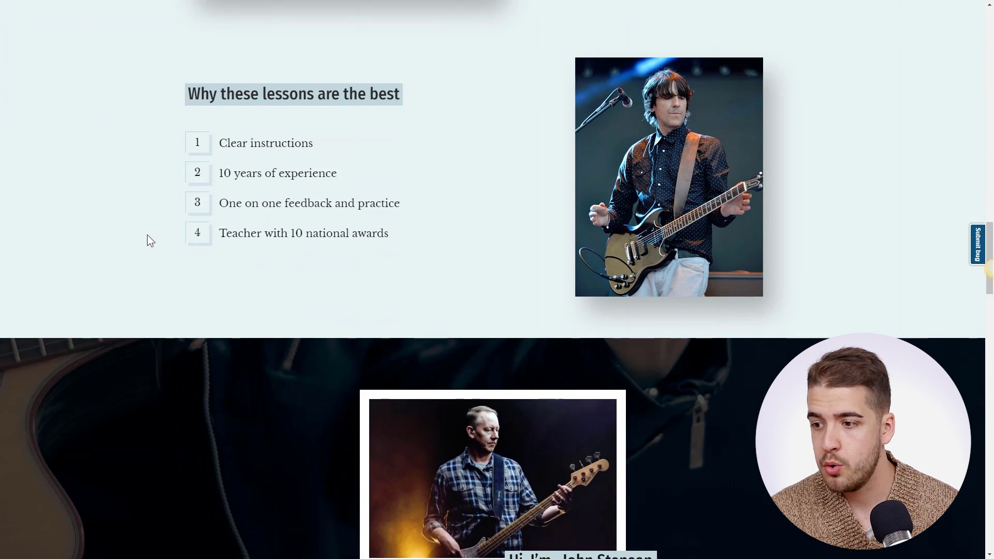
- Examine the rest of the guitar landing page: teacher introduction, testimonials, lesson prices, popular posts, free lesson signup, map and footer
{"action": "scroll", "coordinate": [149, 238], "scroll_direction": "down", "scroll_amount": 6}
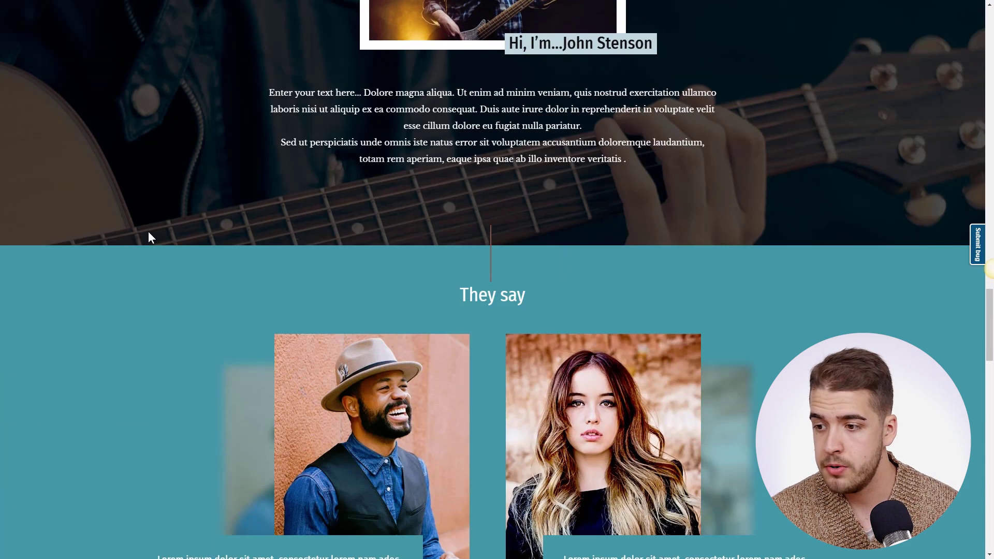
{"action": "scroll", "coordinate": [148, 234], "scroll_direction": "down", "scroll_amount": 4}
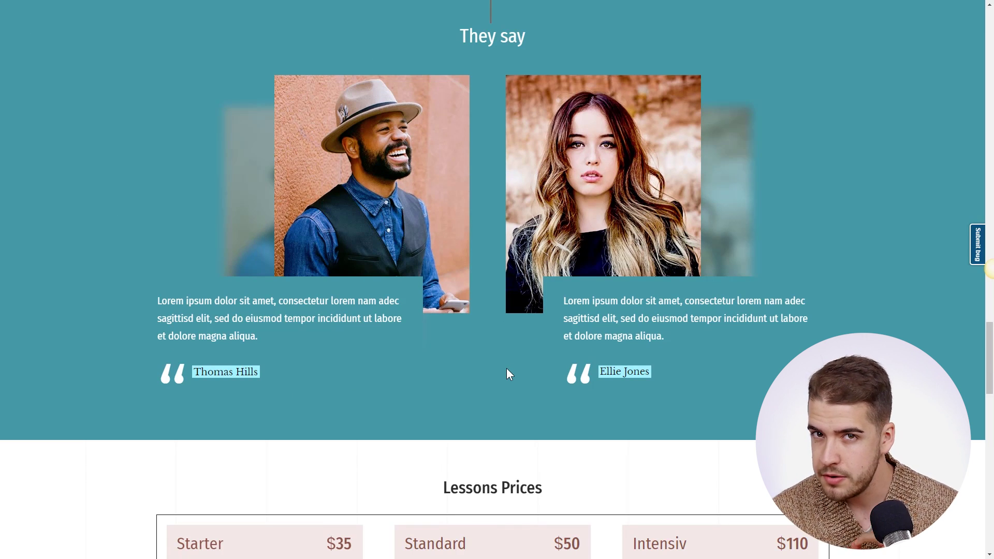
{"action": "scroll", "coordinate": [496, 335], "scroll_direction": "down", "scroll_amount": 5}
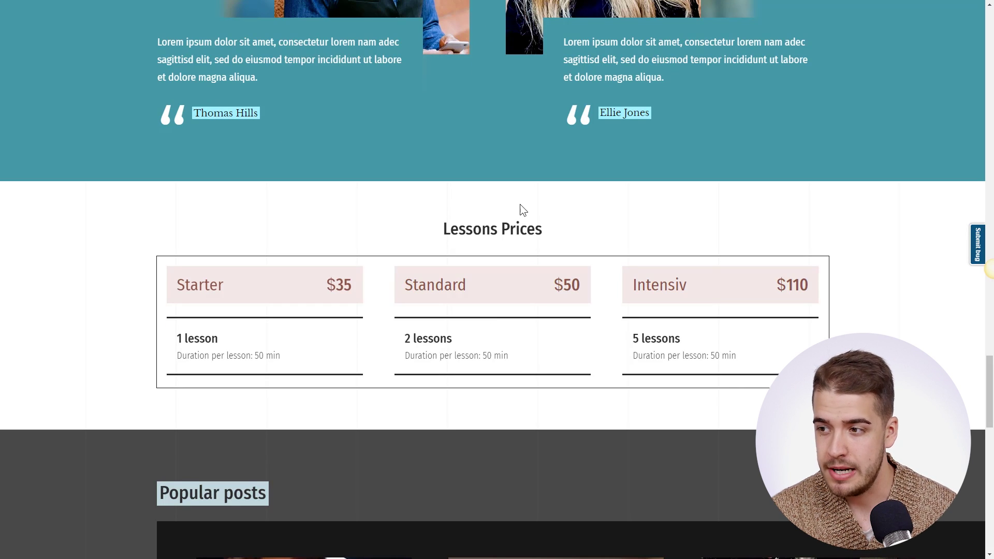
{"action": "scroll", "coordinate": [512, 192], "scroll_direction": "down", "scroll_amount": 7}
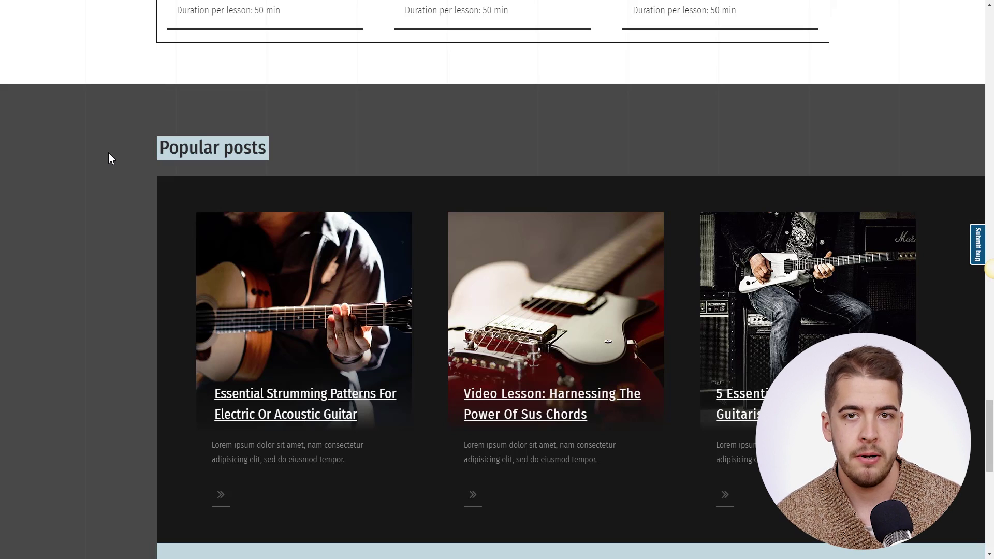
{"action": "scroll", "coordinate": [86, 179], "scroll_direction": "down", "scroll_amount": 5}
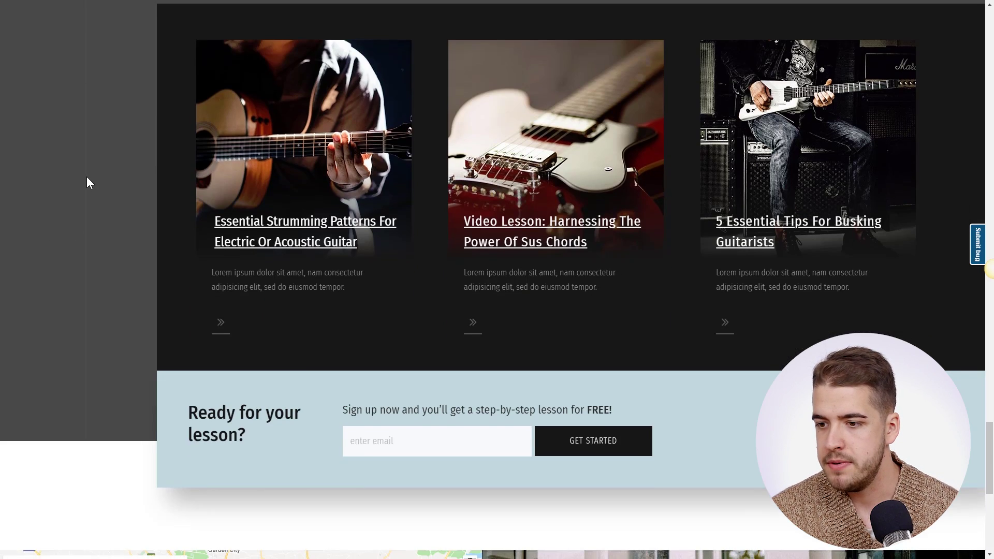
{"action": "scroll", "coordinate": [86, 161], "scroll_direction": "down", "scroll_amount": 2}
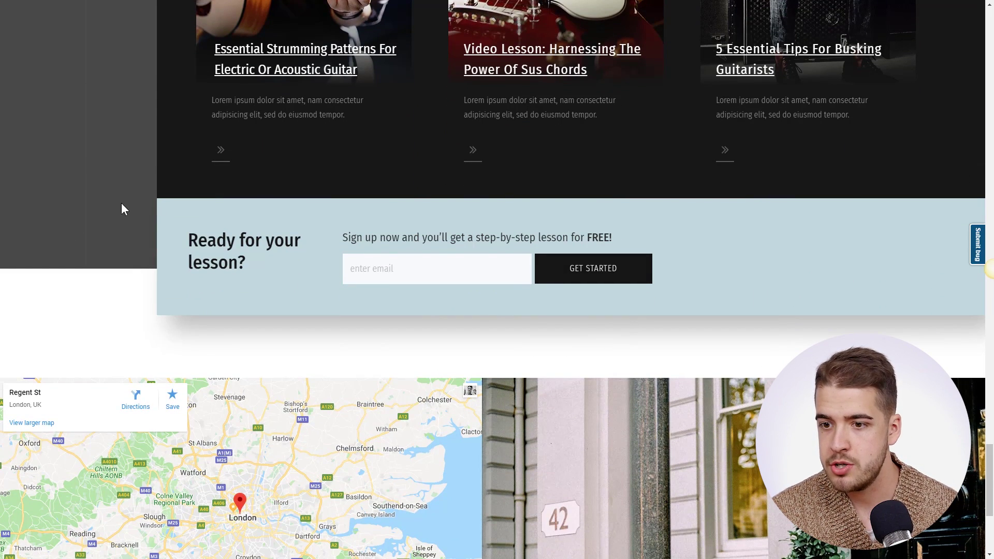
{"action": "scroll", "coordinate": [89, 187], "scroll_direction": "down", "scroll_amount": 5}
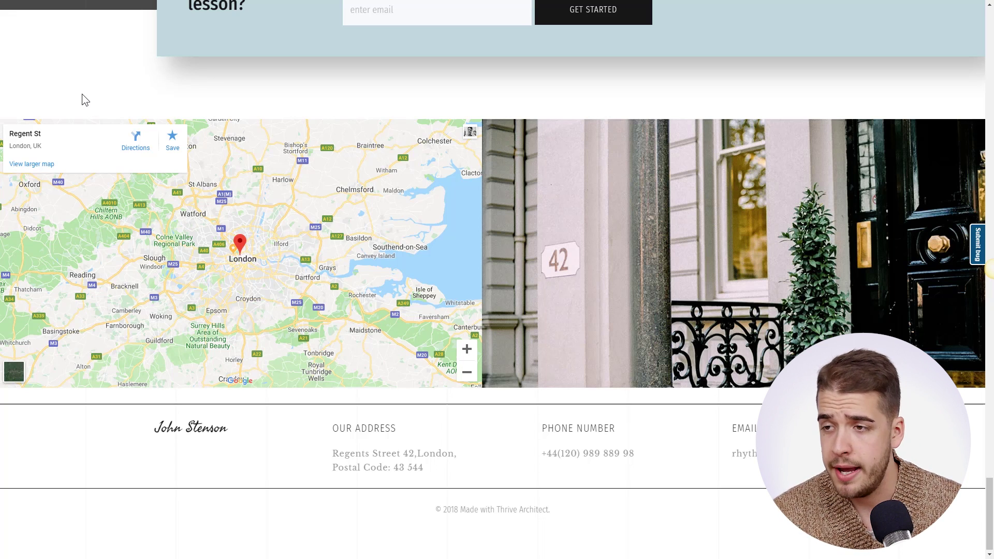
- Review the cooking classes version of the landing page from its headline down to the map, then back to the chef introduction
{"action": "key", "text": "Home"}
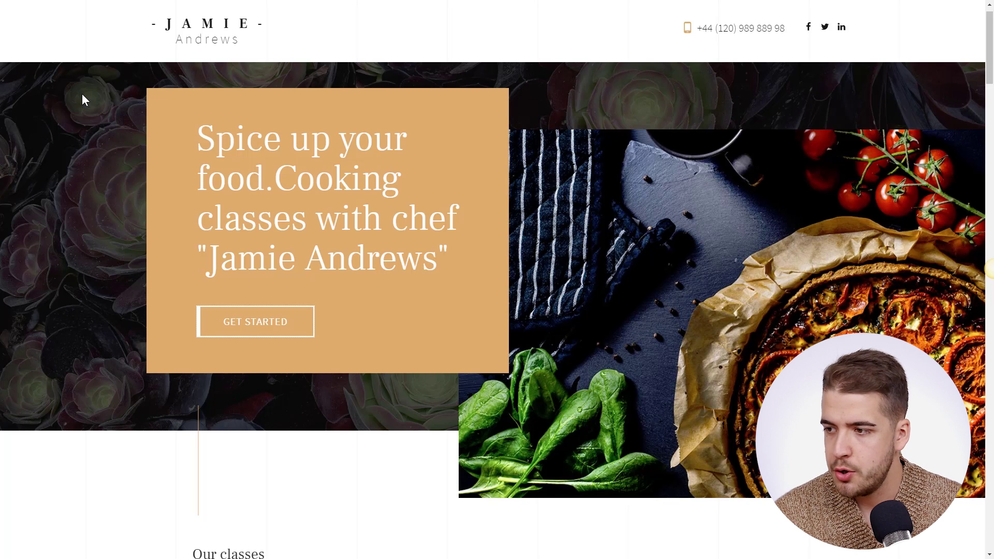
{"action": "scroll", "coordinate": [82, 94], "scroll_direction": "down", "scroll_amount": 5}
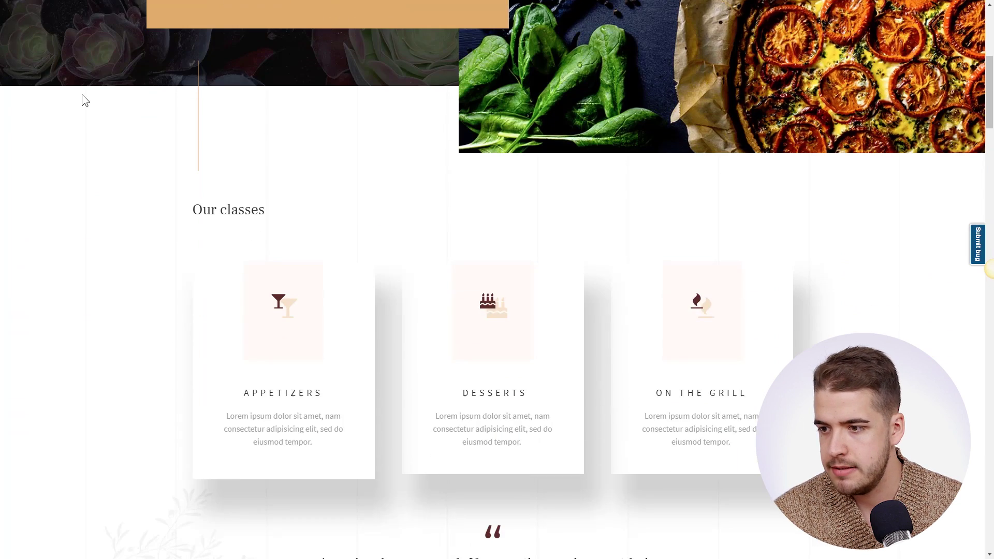
{"action": "scroll", "coordinate": [84, 94], "scroll_direction": "down", "scroll_amount": 3}
{"action": "scroll", "coordinate": [84, 95], "scroll_direction": "down", "scroll_amount": 15}
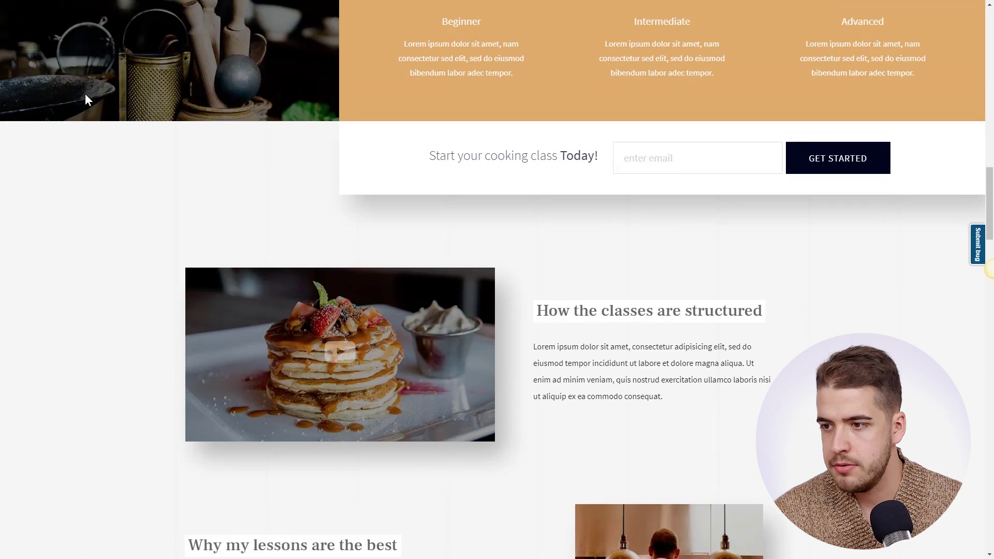
{"action": "scroll", "coordinate": [85, 93], "scroll_direction": "down", "scroll_amount": 15}
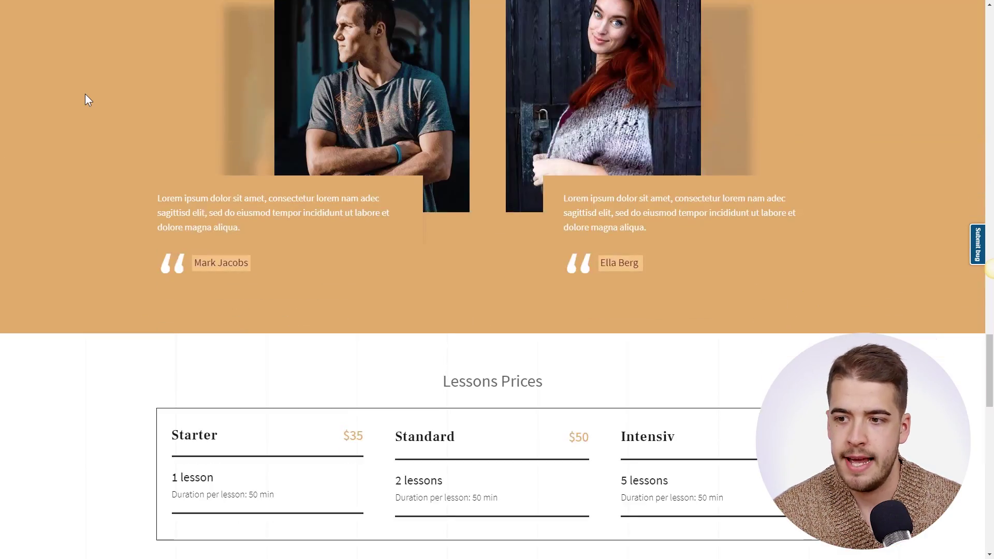
{"action": "scroll", "coordinate": [87, 99], "scroll_direction": "down", "scroll_amount": 15}
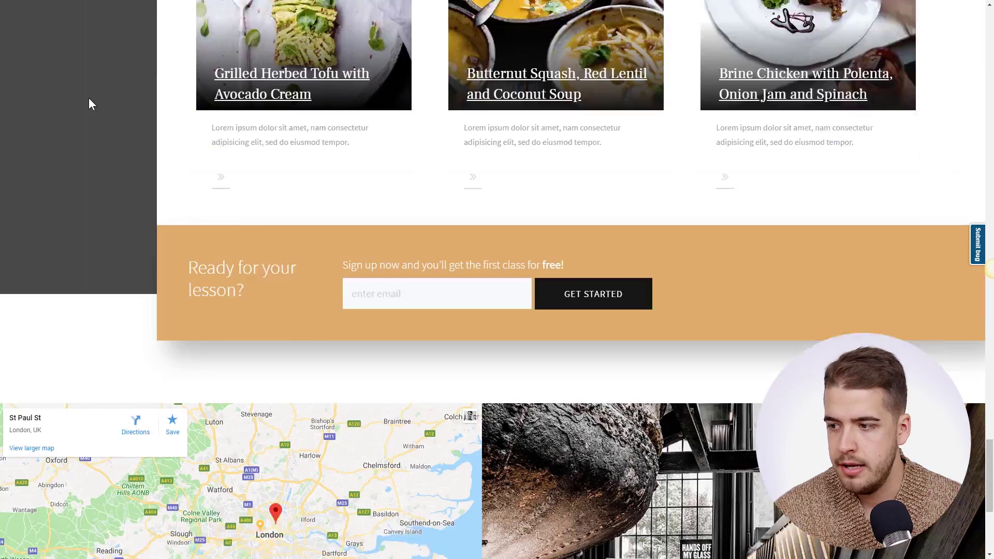
{"action": "scroll", "coordinate": [89, 108], "scroll_direction": "up", "scroll_amount": 20}
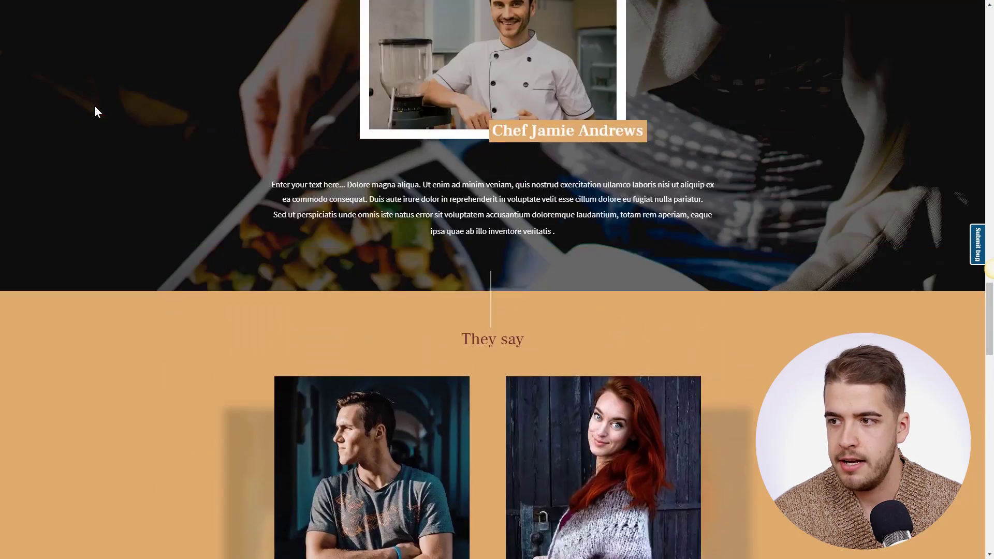
{"action": "scroll", "coordinate": [95, 111], "scroll_direction": "up", "scroll_amount": 3}
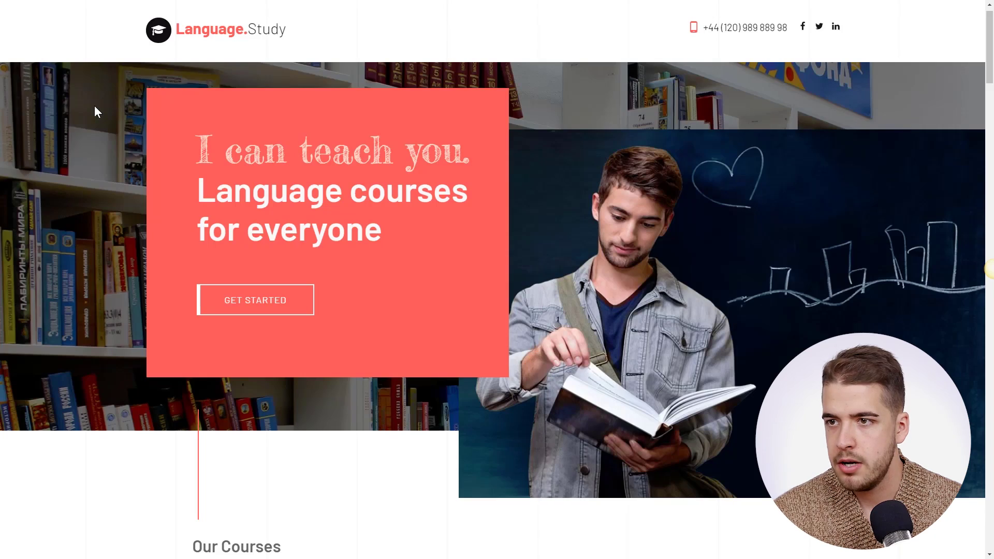
- Review the Language.Study version of the landing page down to its footer and back up to the Kids, Teens and Adults section
{"action": "scroll", "coordinate": [85, 108], "scroll_direction": "down", "scroll_amount": 2}
{"action": "scroll", "coordinate": [87, 115], "scroll_direction": "up", "scroll_amount": 3}
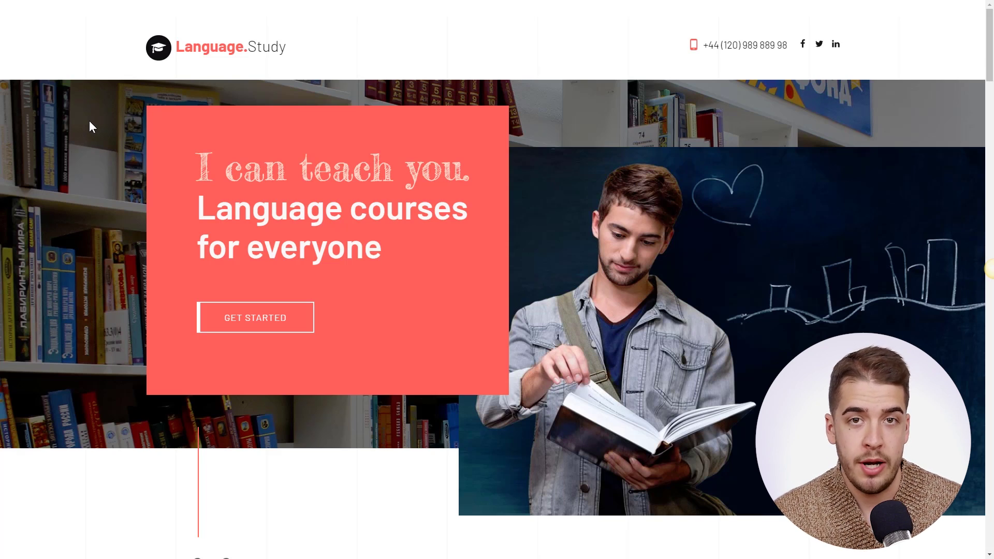
{"action": "scroll", "coordinate": [89, 120], "scroll_direction": "down", "scroll_amount": 15}
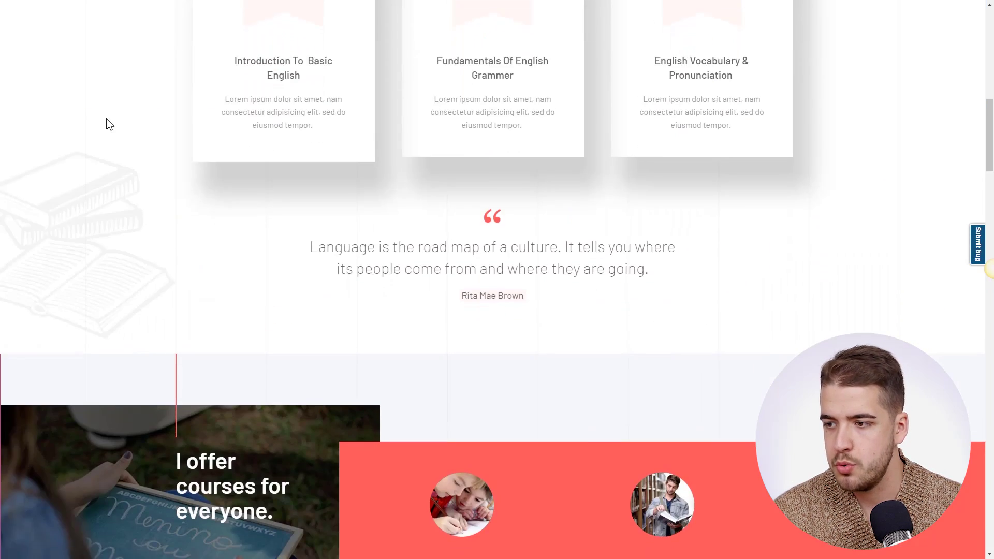
{"action": "scroll", "coordinate": [103, 120], "scroll_direction": "down", "scroll_amount": 20}
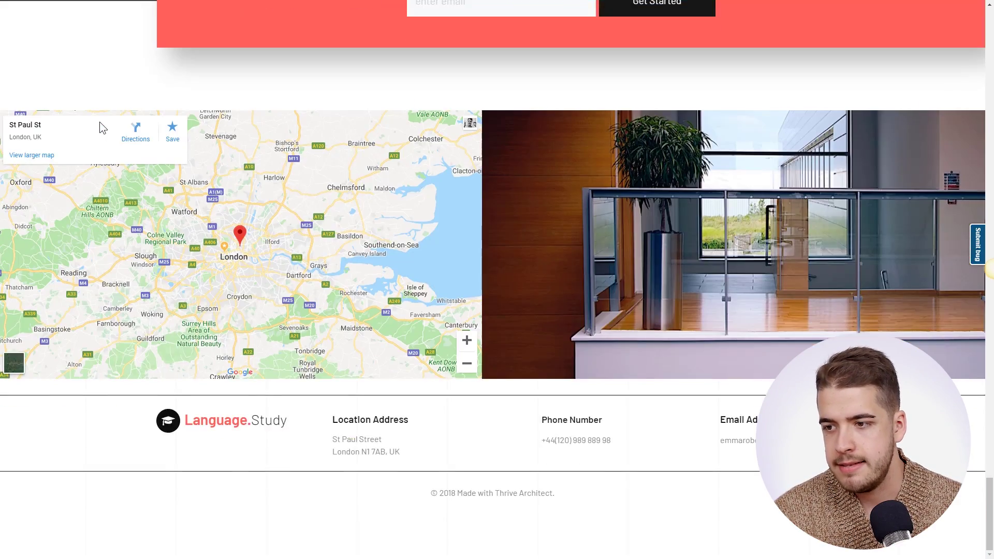
{"action": "scroll", "coordinate": [104, 128], "scroll_direction": "up", "scroll_amount": 20}
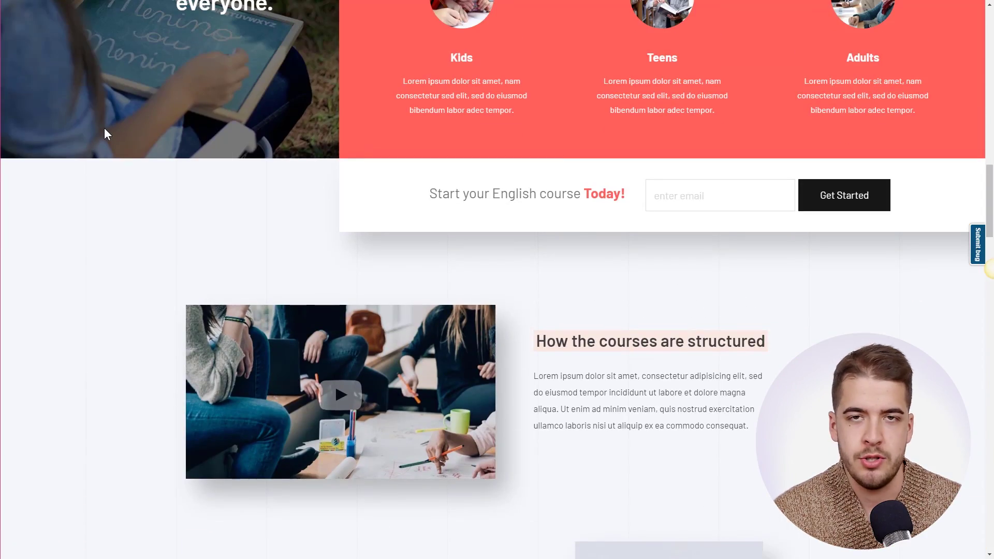
{"action": "scroll", "coordinate": [105, 129], "scroll_direction": "up", "scroll_amount": 2}
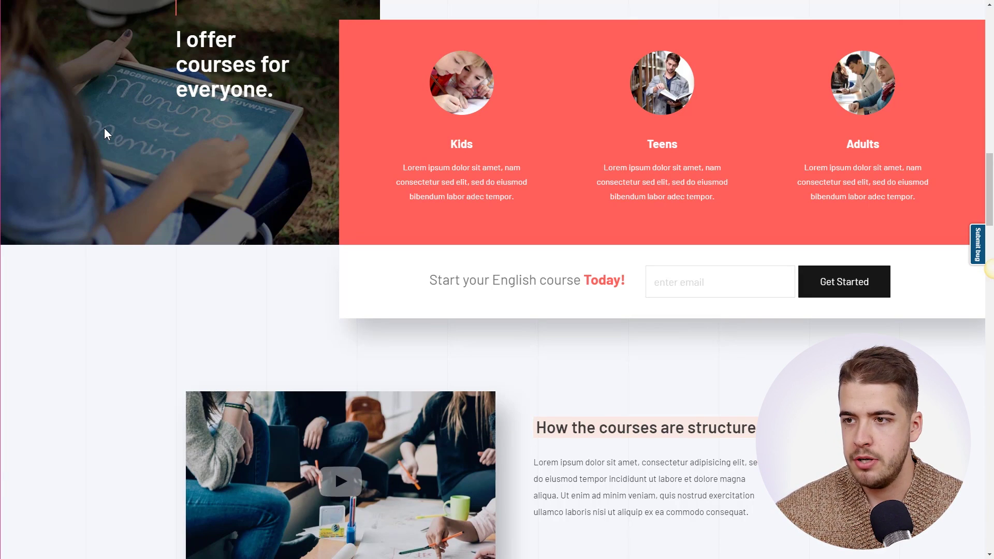
{"action": "scroll", "coordinate": [100, 136], "scroll_direction": "up", "scroll_amount": 2}
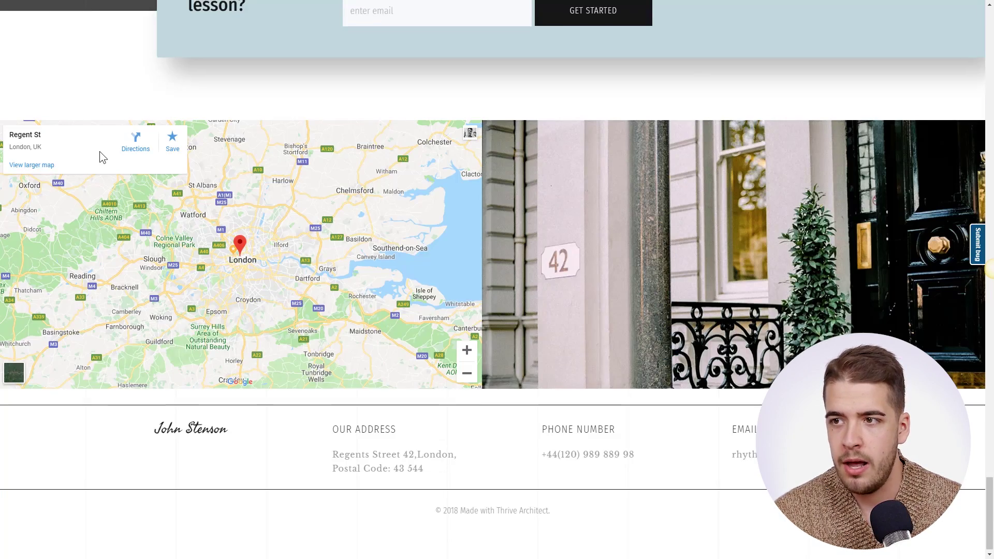
- Go back over the guitar lessons landing page from its footer up to the class cards and headline
{"action": "scroll", "coordinate": [104, 155], "scroll_direction": "up", "scroll_amount": 20}
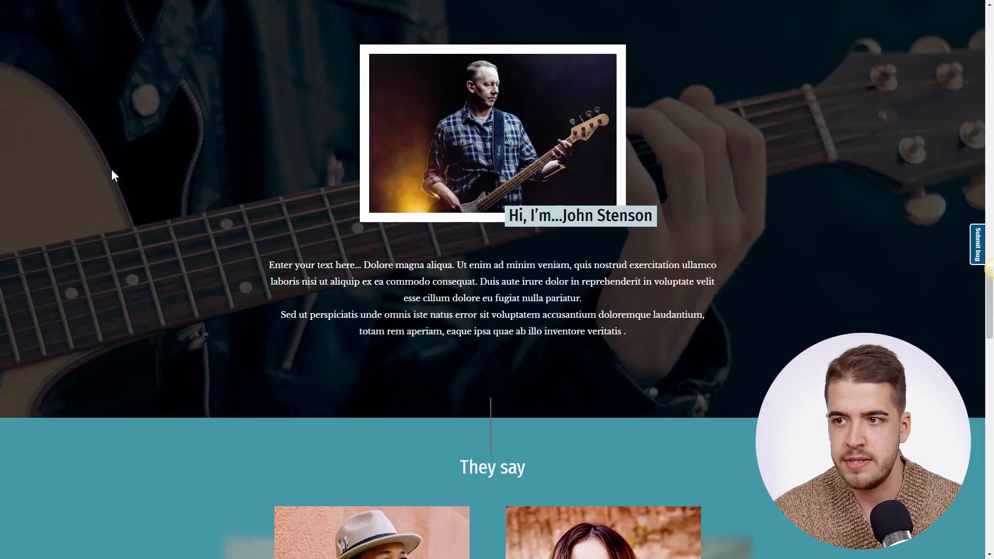
{"action": "scroll", "coordinate": [116, 168], "scroll_direction": "up", "scroll_amount": 10}
{"action": "scroll", "coordinate": [116, 168], "scroll_direction": "down", "scroll_amount": 5}
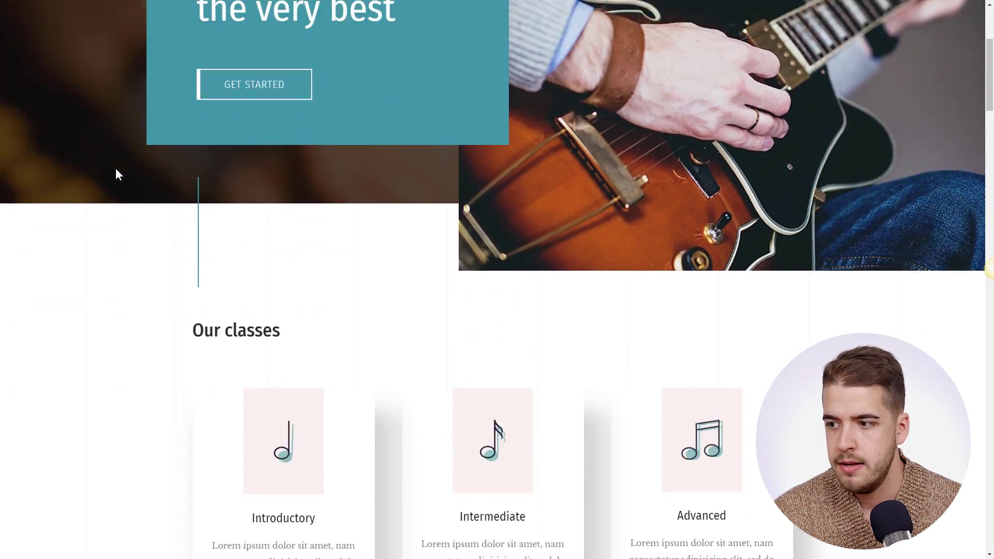
{"action": "scroll", "coordinate": [116, 168], "scroll_direction": "down", "scroll_amount": 6}
{"action": "scroll", "coordinate": [126, 192], "scroll_direction": "up", "scroll_amount": 10}
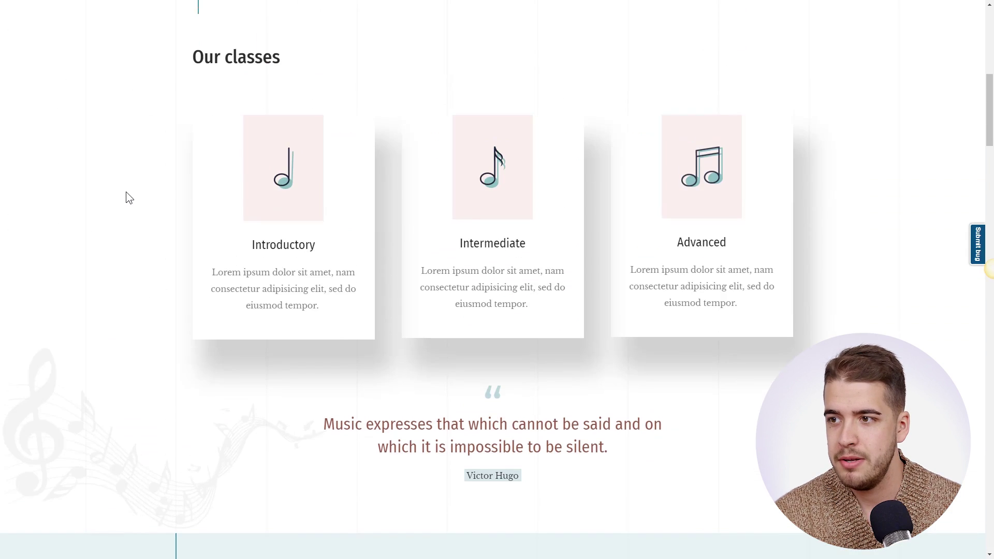
{"action": "scroll", "coordinate": [125, 195], "scroll_direction": "up", "scroll_amount": 3}
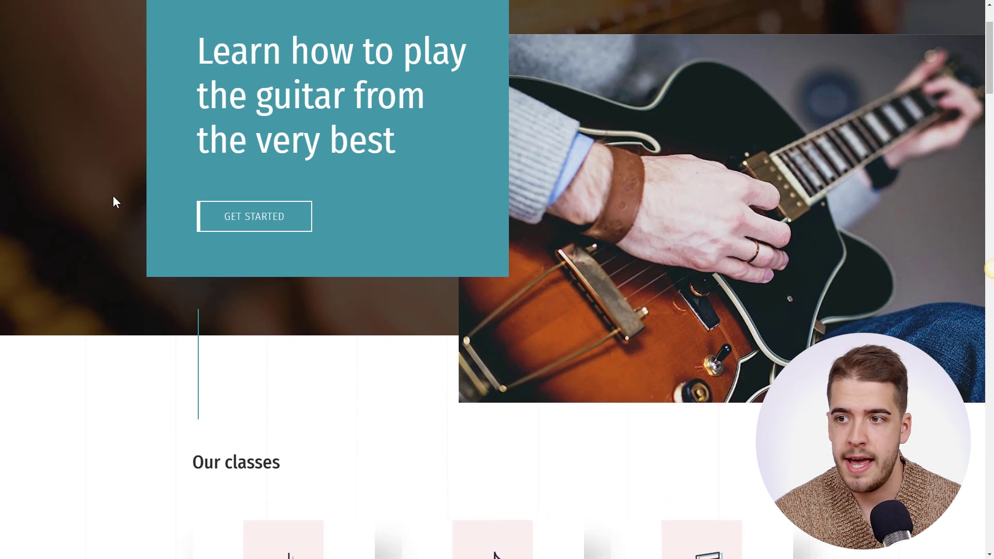
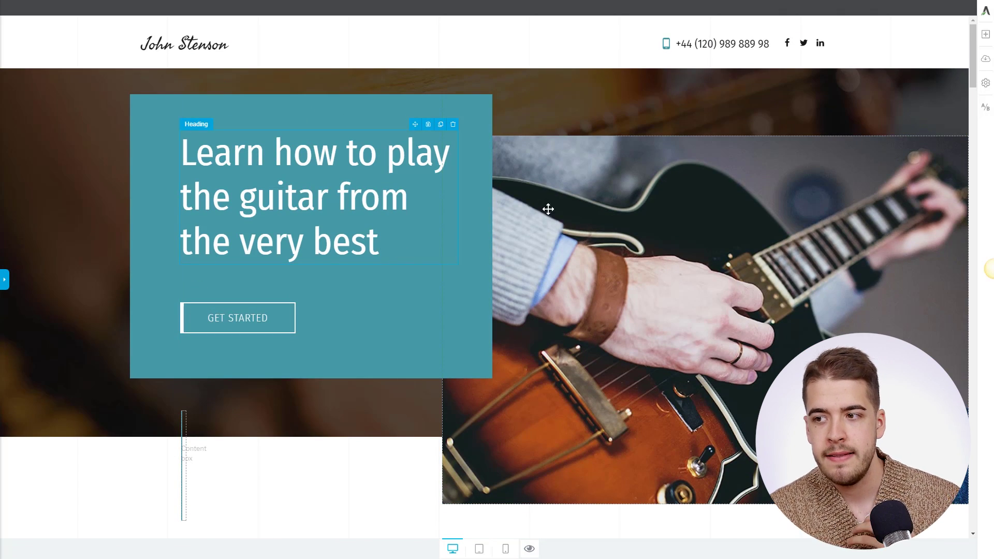
- Give the blue content box around the "Ready for your lesson?" signup form the ID "email"
{"action": "scroll", "coordinate": [554, 167], "scroll_direction": "down", "scroll_amount": 10}
{"action": "scroll", "coordinate": [556, 171], "scroll_direction": "down", "scroll_amount": 5}
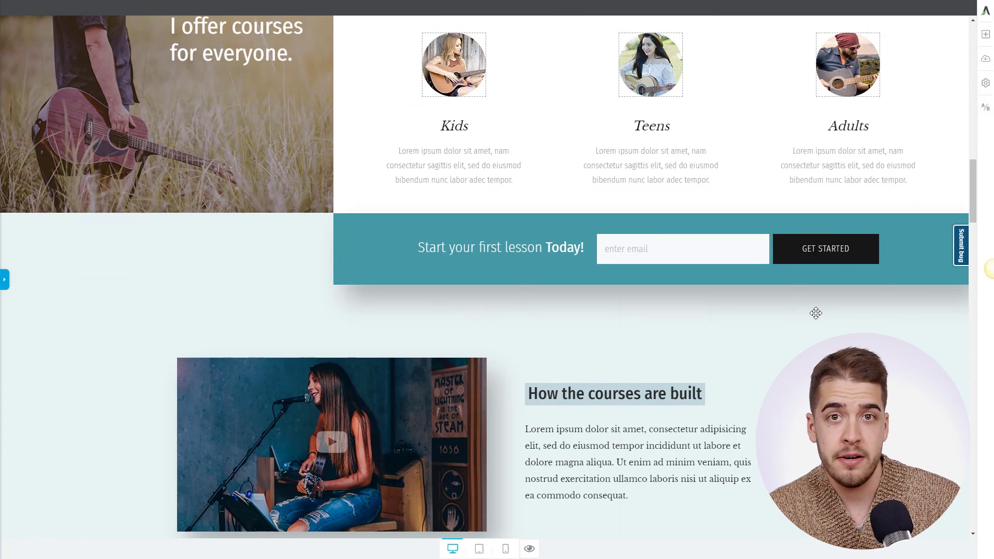
{"action": "scroll", "coordinate": [510, 220], "scroll_direction": "down", "scroll_amount": 5}
{"action": "scroll", "coordinate": [502, 186], "scroll_direction": "down", "scroll_amount": 13}
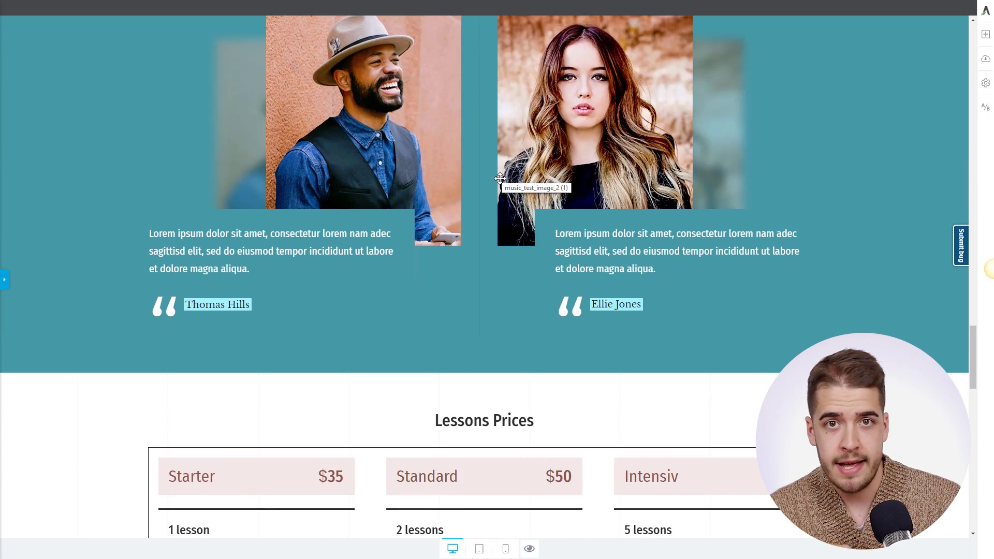
{"action": "scroll", "coordinate": [486, 173], "scroll_direction": "down", "scroll_amount": 12}
{"action": "scroll", "coordinate": [469, 169], "scroll_direction": "down", "scroll_amount": 5}
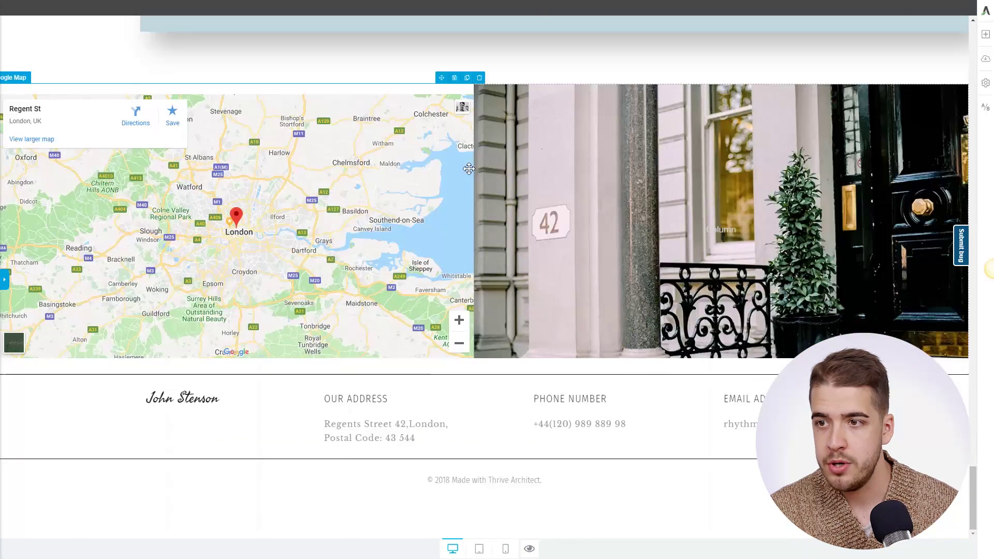
{"action": "scroll", "coordinate": [466, 176], "scroll_direction": "up", "scroll_amount": 4}
{"action": "left_click", "coordinate": [175, 243]}
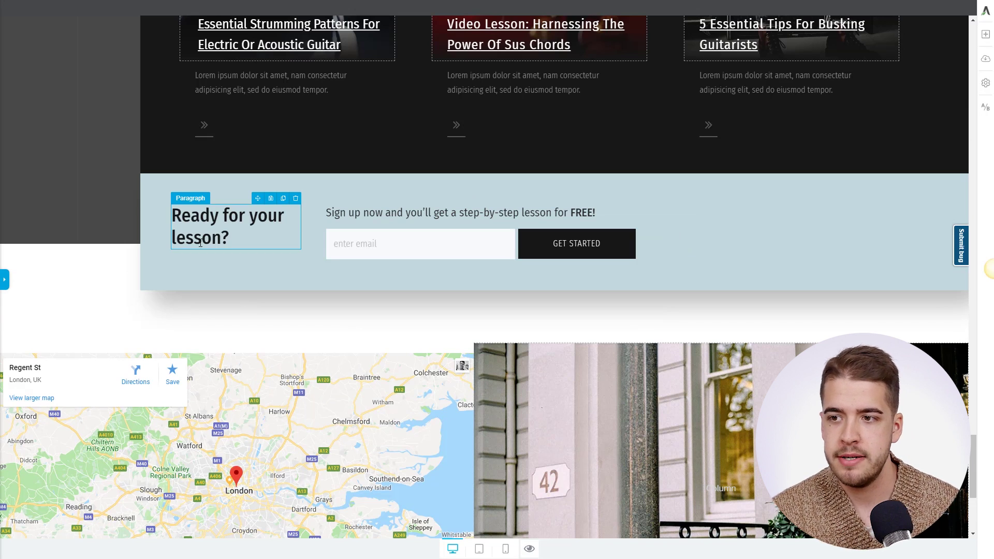
{"action": "left_click", "coordinate": [220, 276]}
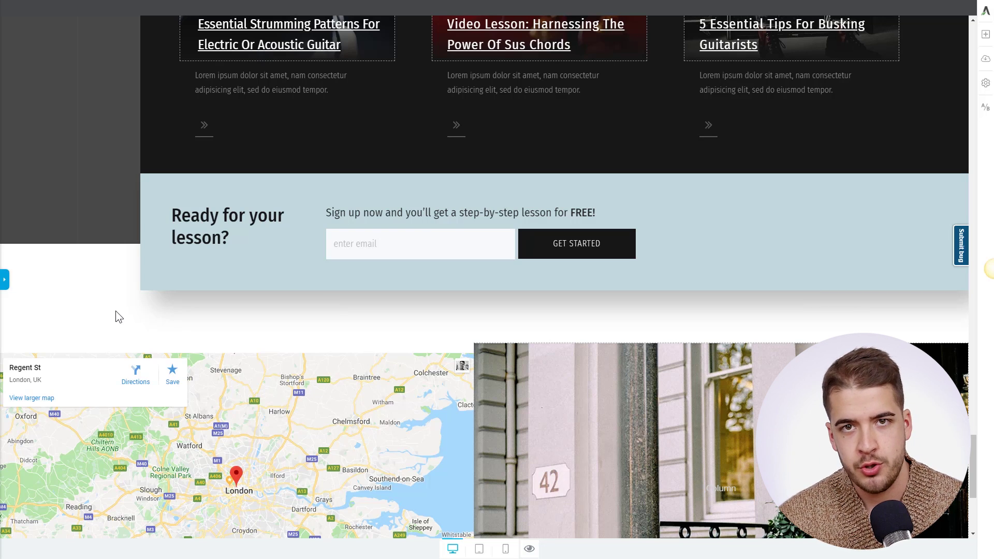
{"action": "left_click", "coordinate": [172, 276]}
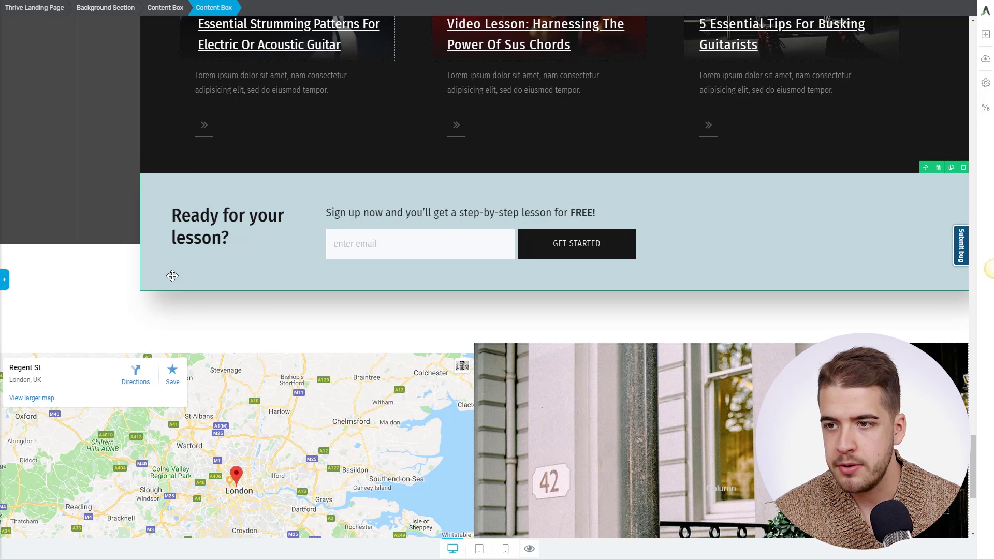
{"action": "left_click", "coordinate": [4, 279]}
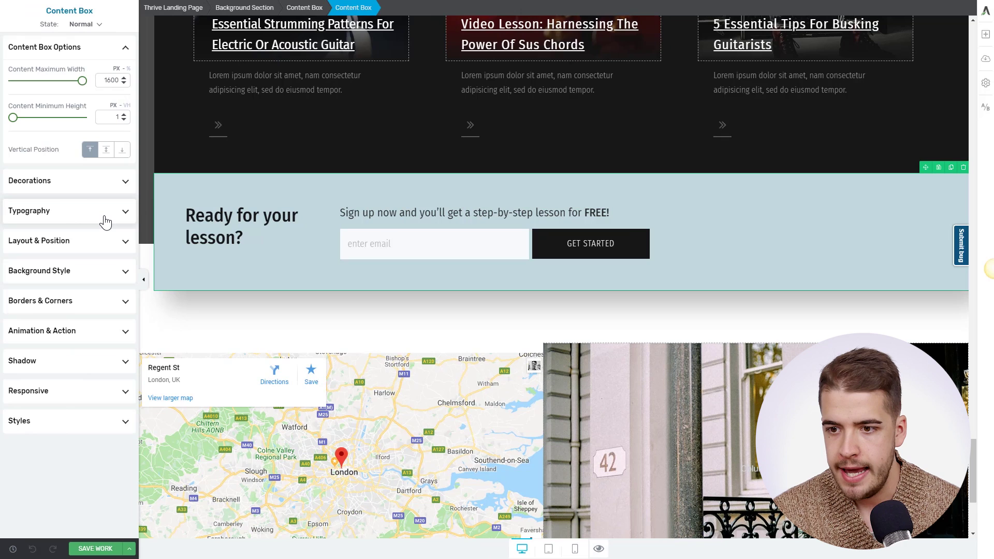
{"action": "left_click", "coordinate": [41, 420]}
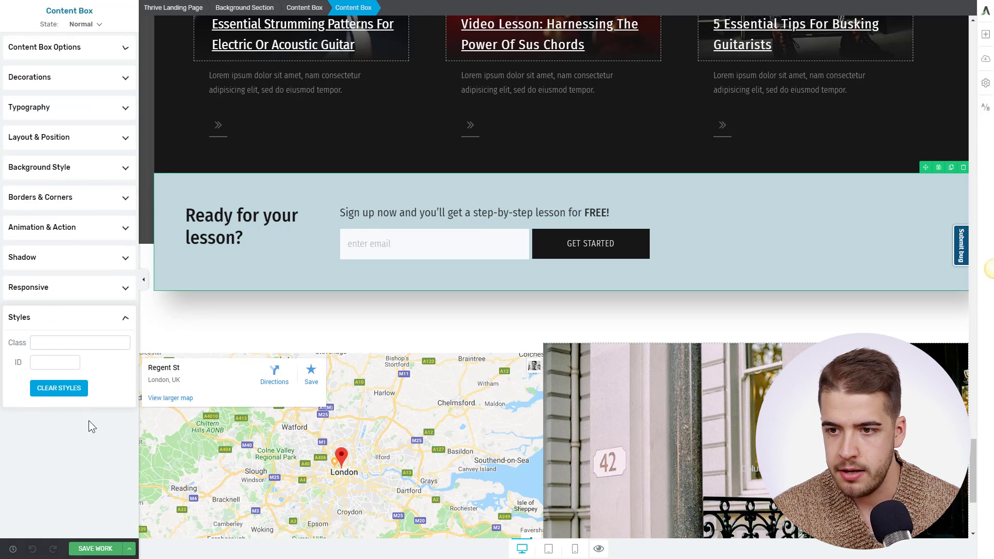
{"action": "left_click", "coordinate": [43, 364]}
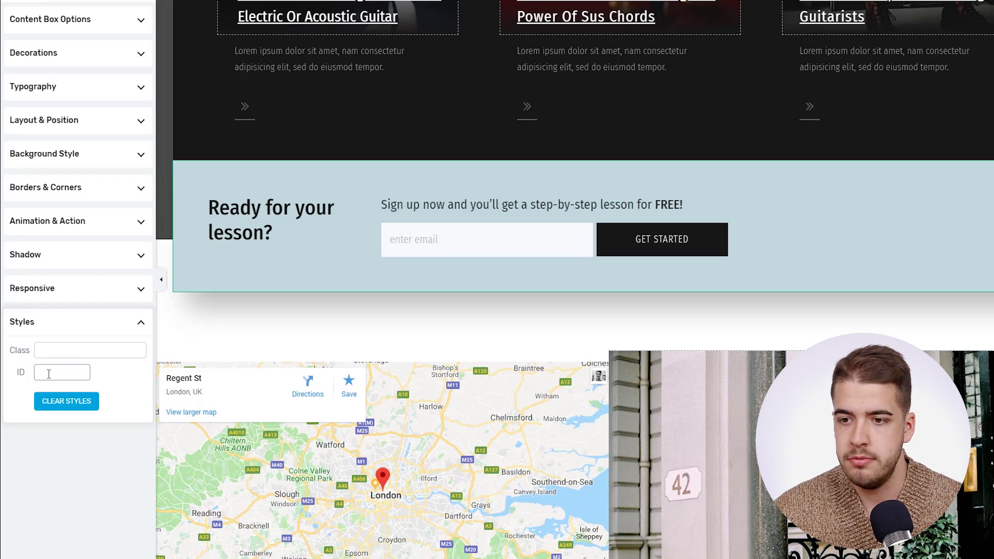
{"action": "type", "text": "email"}
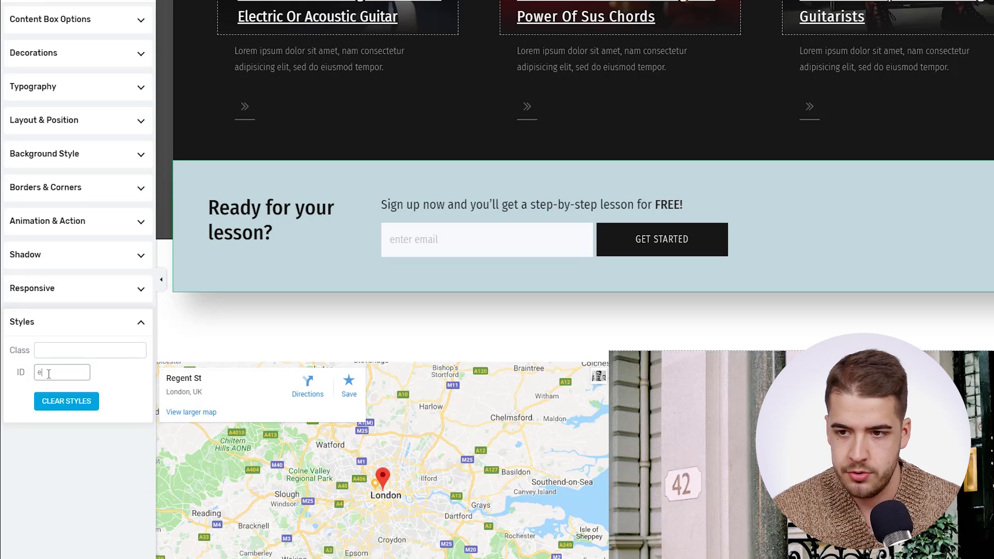
{"action": "left_click", "coordinate": [142, 323]}
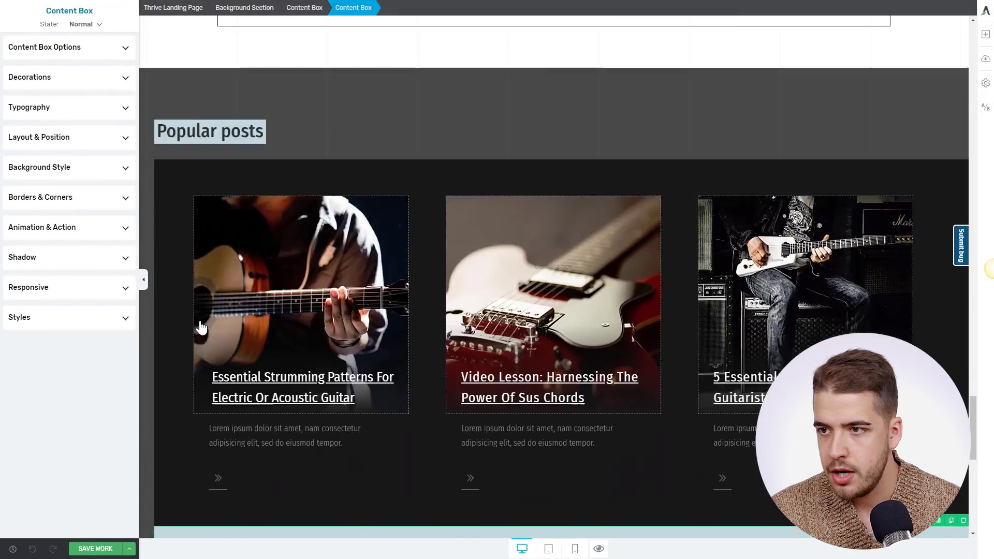
- Link the GET STARTED button below the guitar headline to the anchor "#email"
{"action": "scroll", "coordinate": [217, 331], "scroll_direction": "up", "scroll_amount": 20}
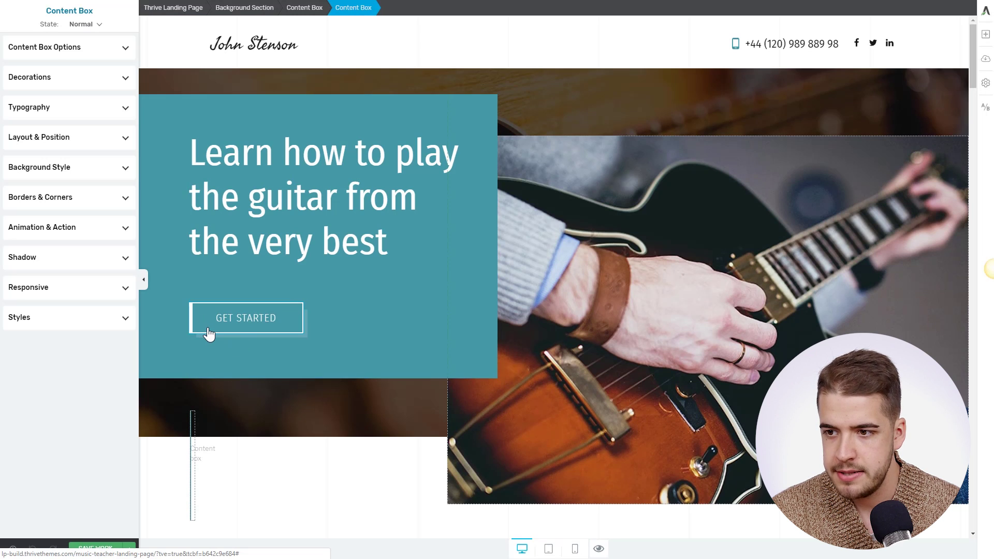
{"action": "left_click", "coordinate": [212, 334]}
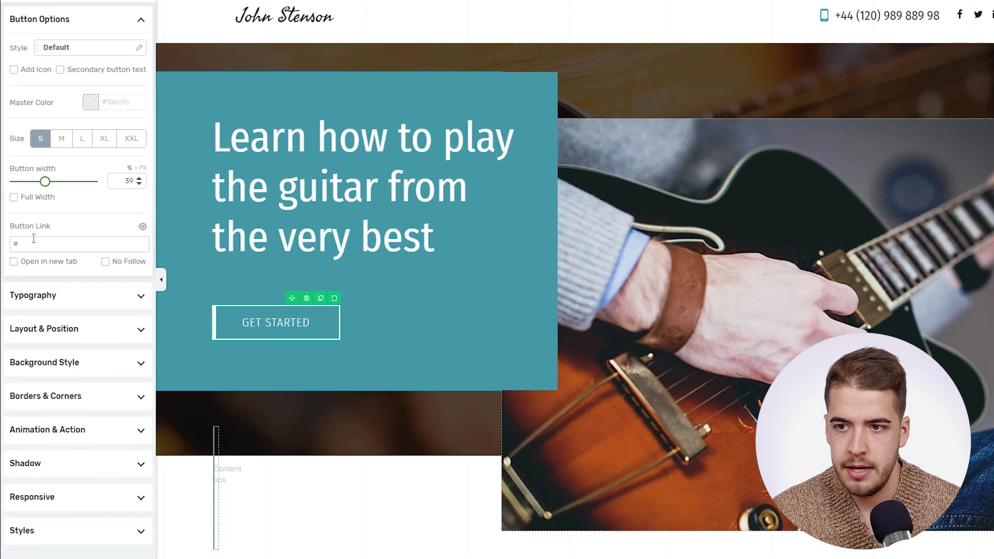
{"action": "double_click", "coordinate": [27, 245]}
{"action": "type", "text": "#"}
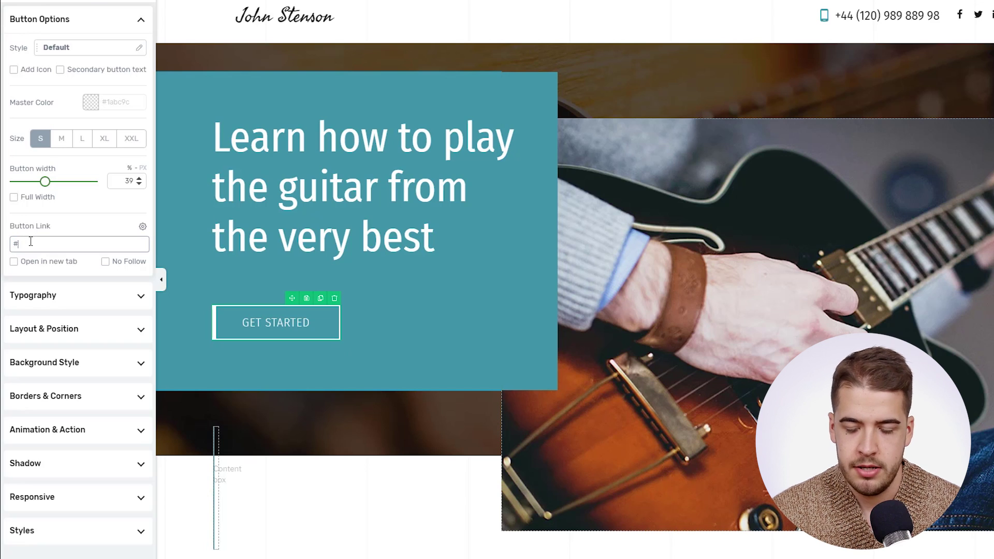
{"action": "type", "text": "email"}
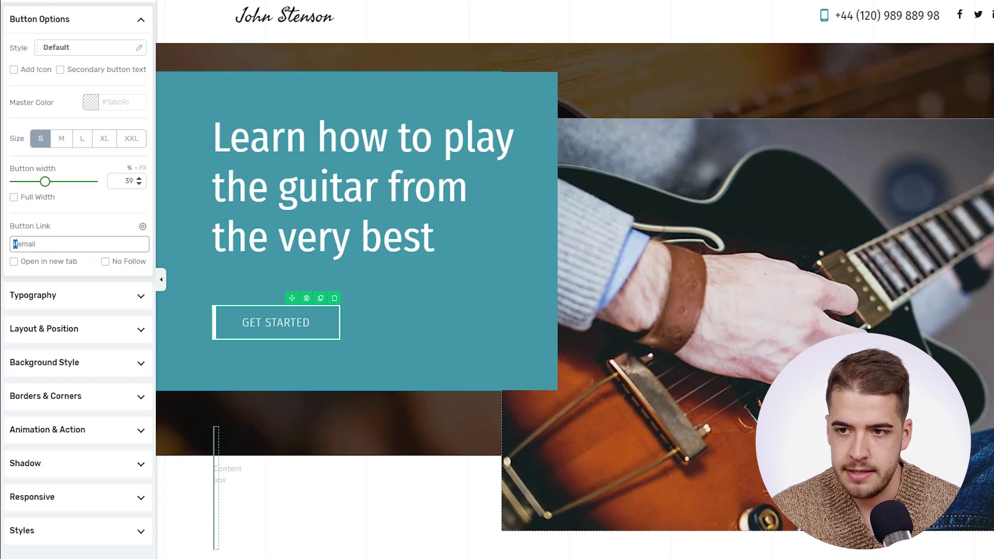
{"action": "key", "text": "Return"}
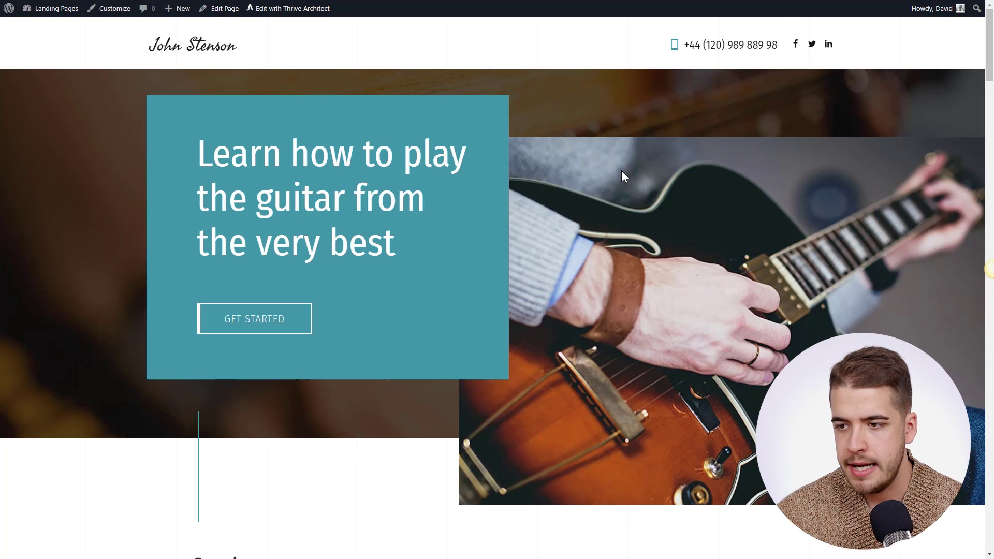
- Test the headline's GET STARTED button on the live page and go back up the page
{"action": "left_click", "coordinate": [295, 326]}
{"action": "scroll", "coordinate": [295, 327], "scroll_direction": "up", "scroll_amount": 2}
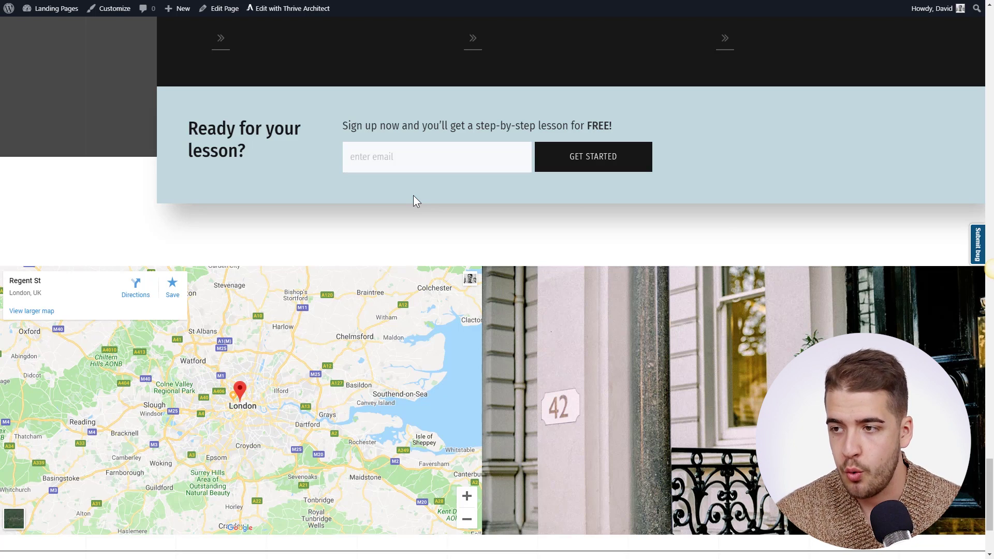
{"action": "scroll", "coordinate": [782, 237], "scroll_direction": "up", "scroll_amount": 20}
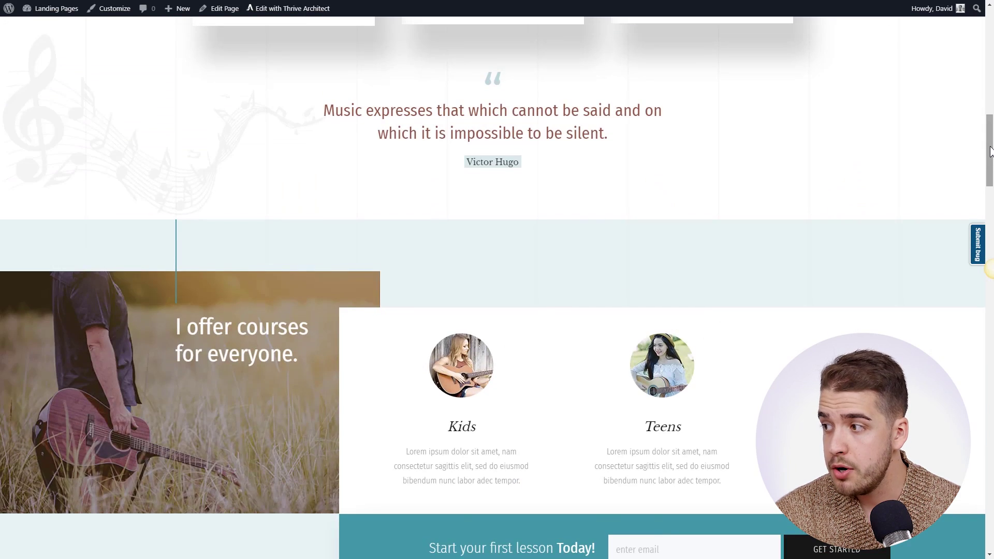
{"action": "left_click_drag", "start_coordinate": [990, 150], "coordinate": [955, 40]}
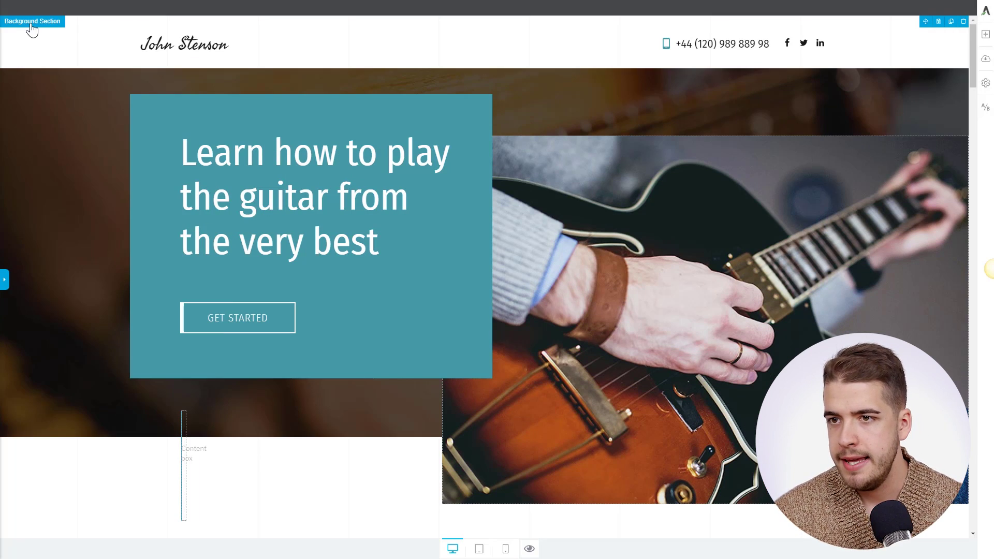
- Start a hyperlink on the full phone number in the page header with "tel:" as its URL prefix
{"action": "left_click", "coordinate": [738, 48]}
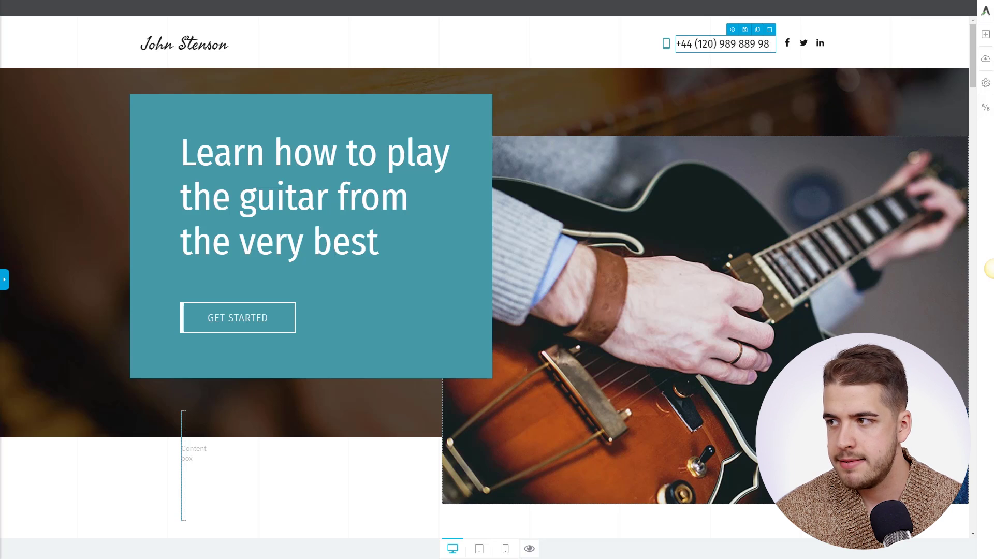
{"action": "left_click_drag", "start_coordinate": [769, 45], "coordinate": [684, 45]}
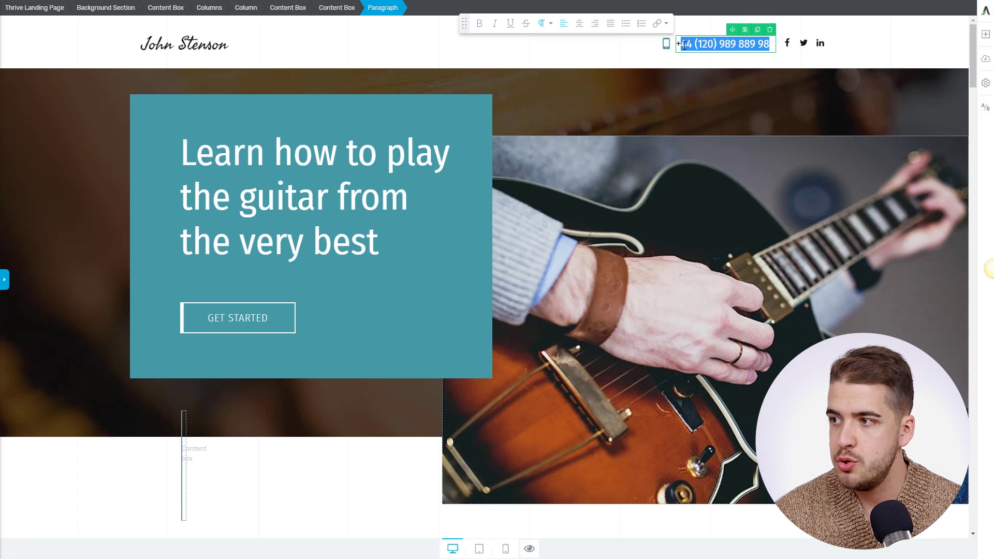
{"action": "left_click", "coordinate": [770, 44]}
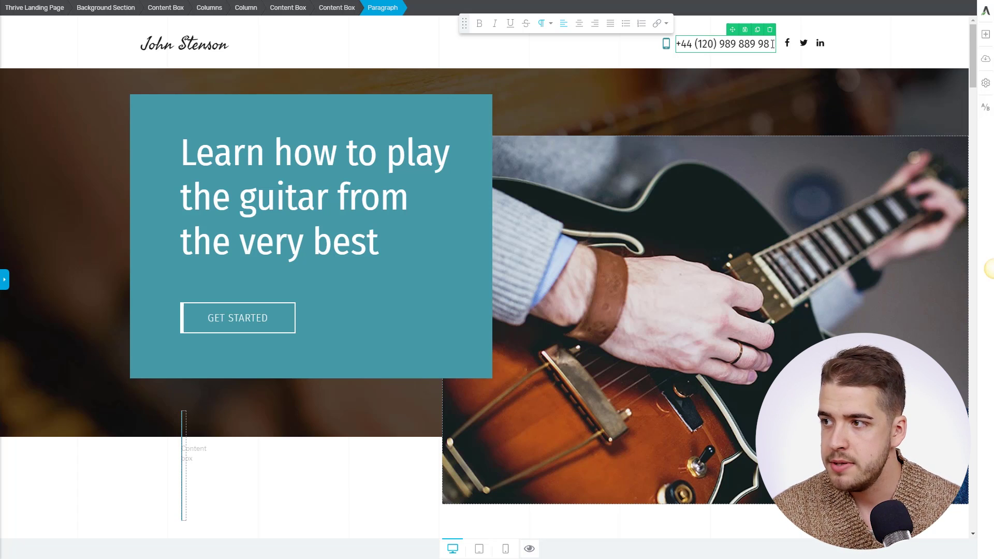
{"action": "left_click_drag", "start_coordinate": [771, 45], "coordinate": [664, 44]}
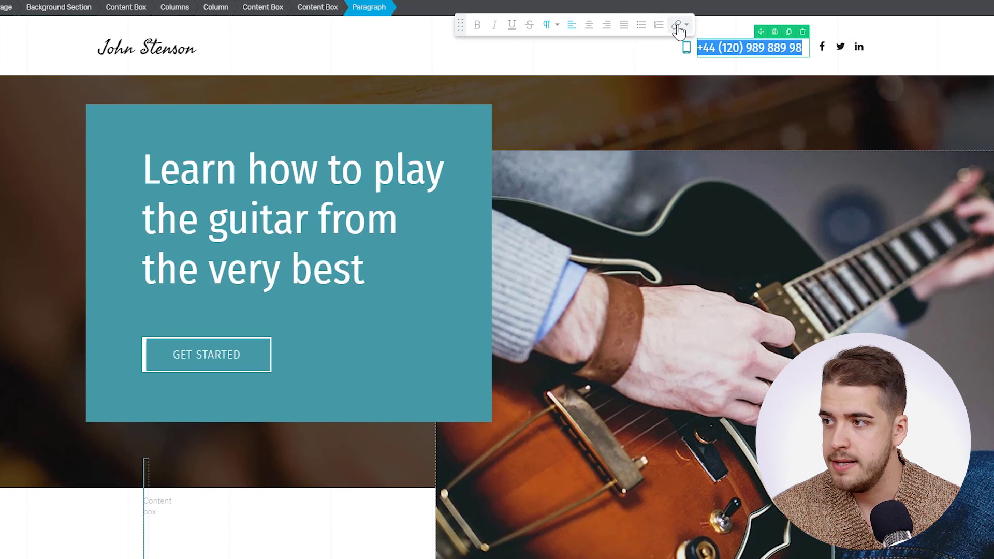
{"action": "left_click", "coordinate": [677, 27]}
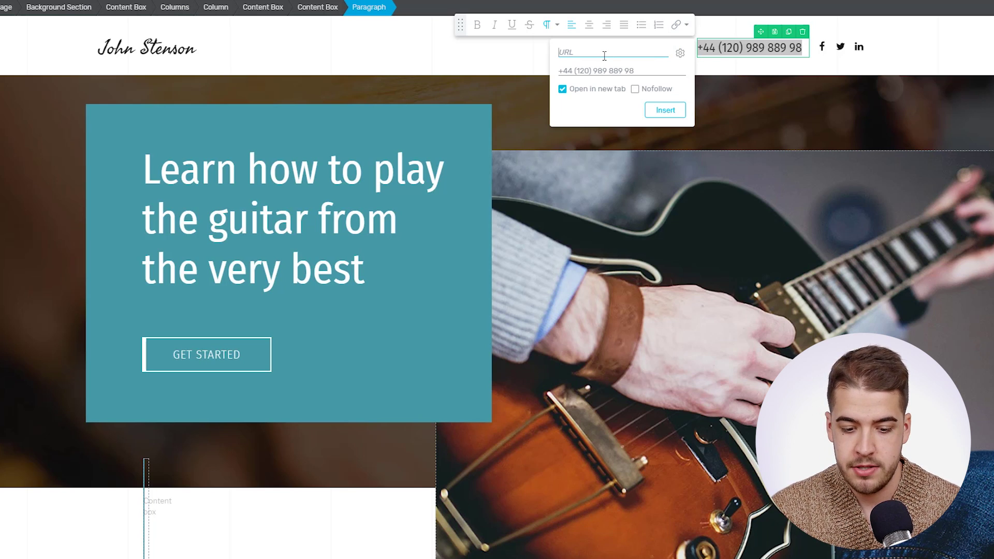
{"action": "type", "text": "tel"}
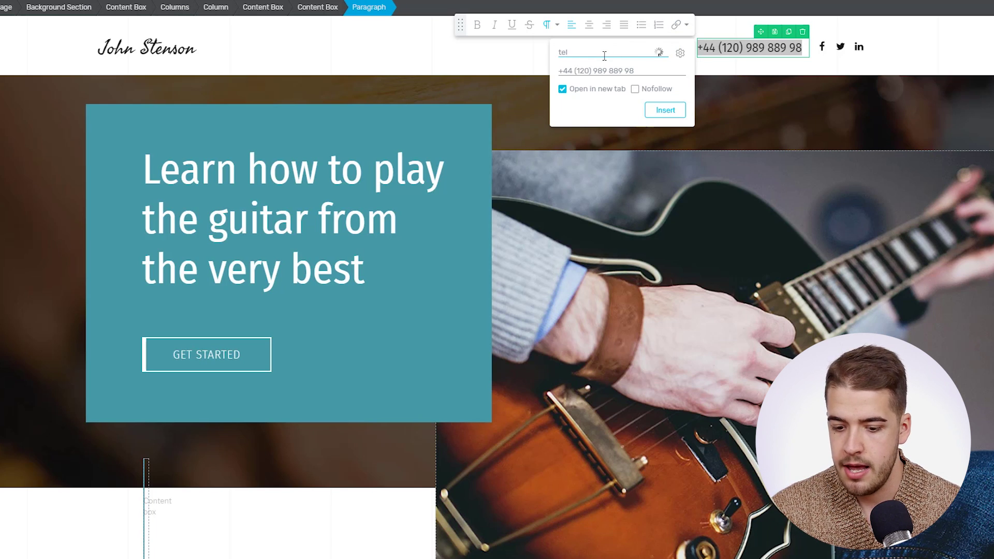
{"action": "type", "text": ":"}
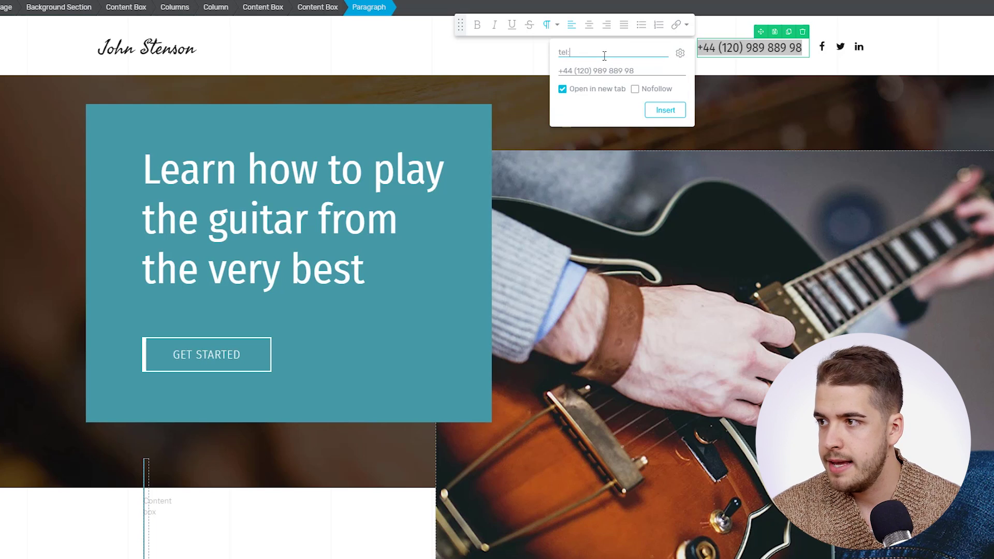
- Complete the tel: link with the copied phone number, turn off opening in a new tab and insert it
{"action": "left_click_drag", "start_coordinate": [802, 48], "coordinate": [688, 53]}
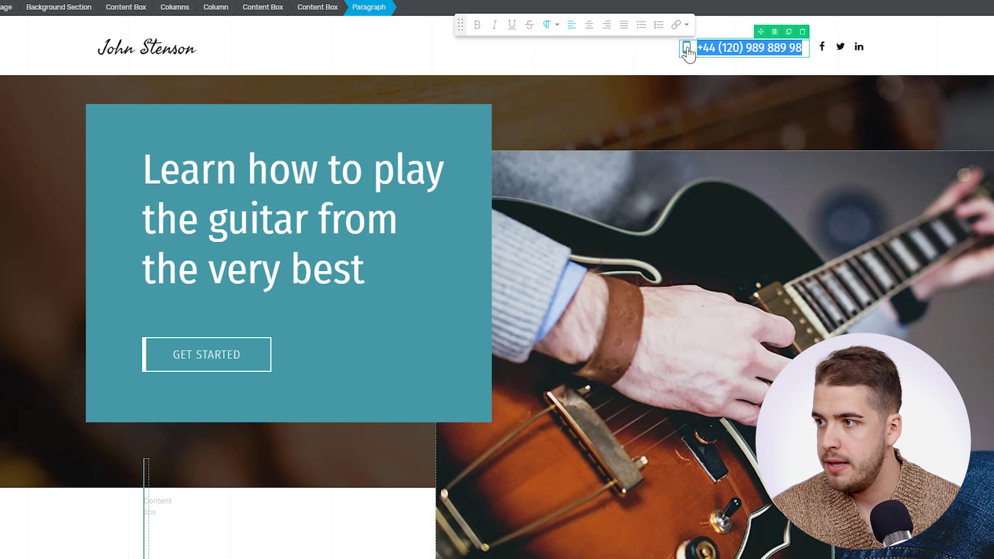
{"action": "key", "text": "ctrl+c"}
{"action": "left_click", "coordinate": [675, 25]}
{"action": "key", "text": "ctrl+v"}
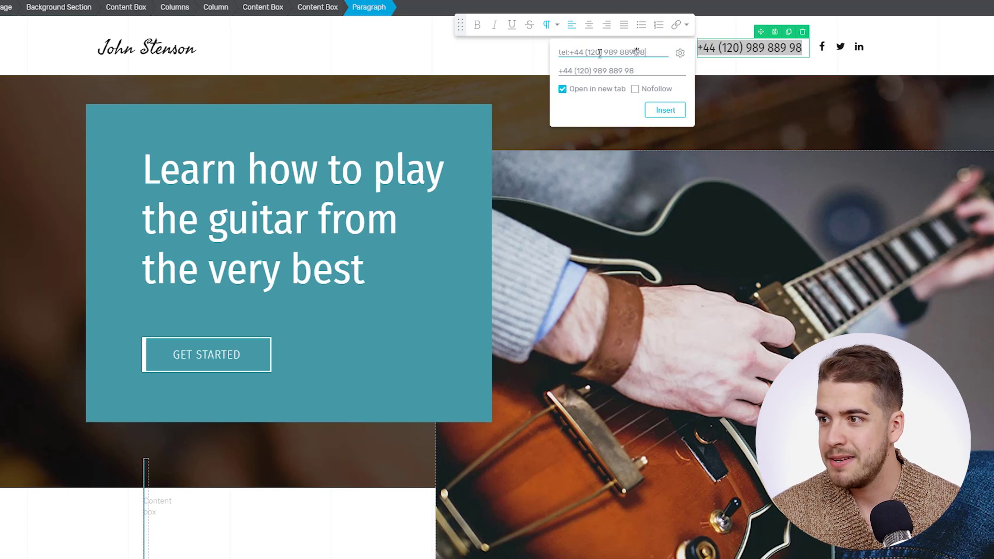
{"action": "left_click", "coordinate": [573, 92]}
{"action": "left_click", "coordinate": [664, 110]}
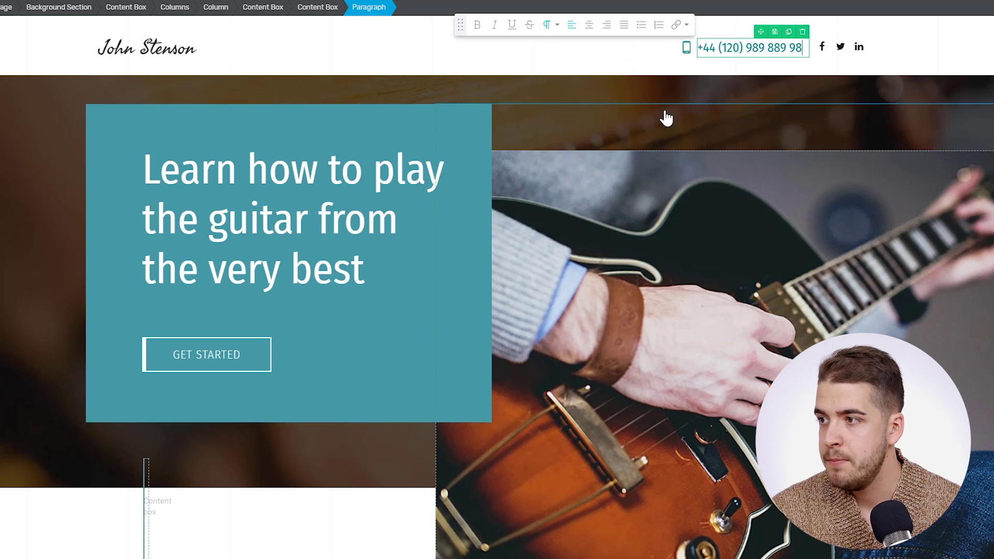
{"action": "left_click", "coordinate": [615, 69]}
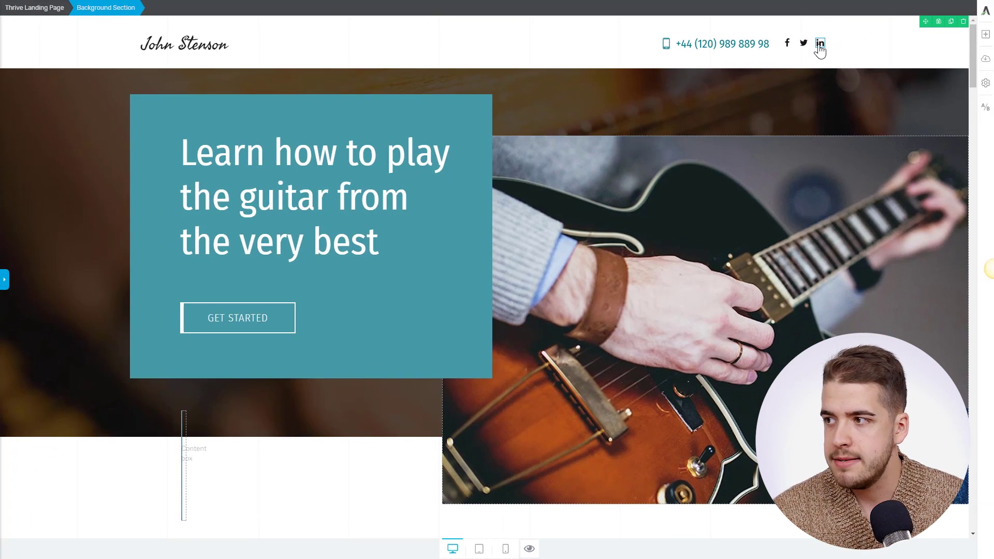
- Examine the hyperlink settings under the animation and action options of the header's Facebook icon
{"action": "left_click", "coordinate": [5, 283]}
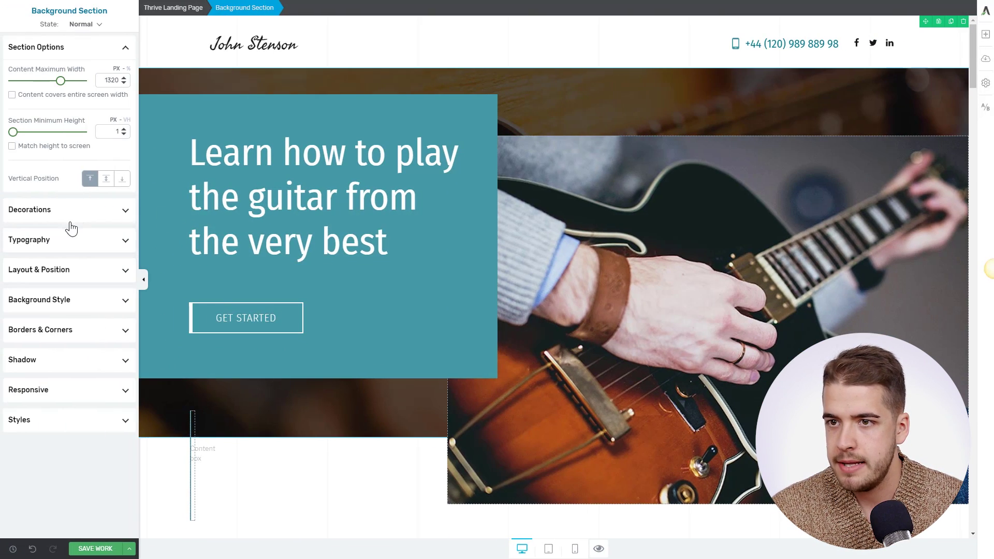
{"action": "left_click", "coordinate": [856, 46]}
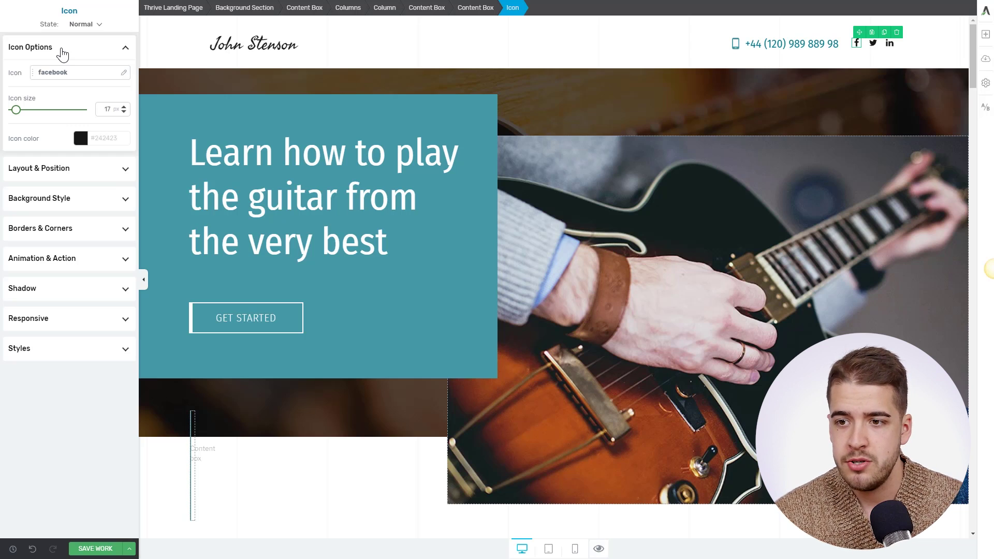
{"action": "left_click", "coordinate": [104, 264]}
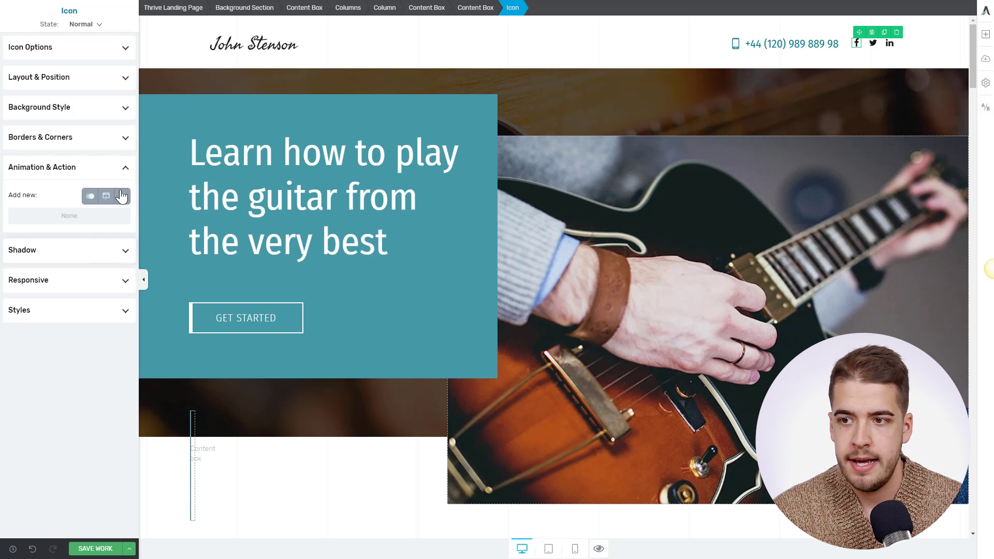
{"action": "left_click", "coordinate": [122, 196]}
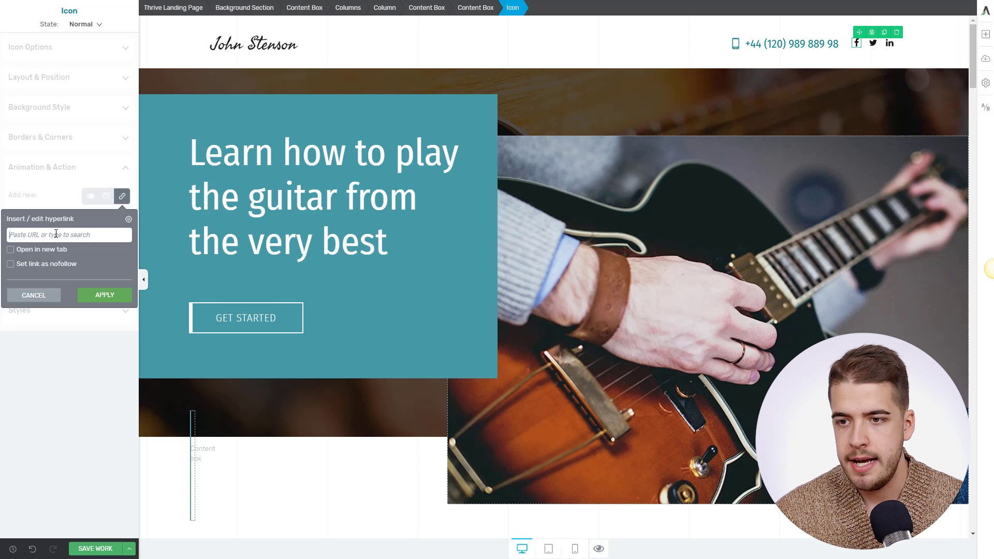
{"action": "left_click", "coordinate": [35, 297]}
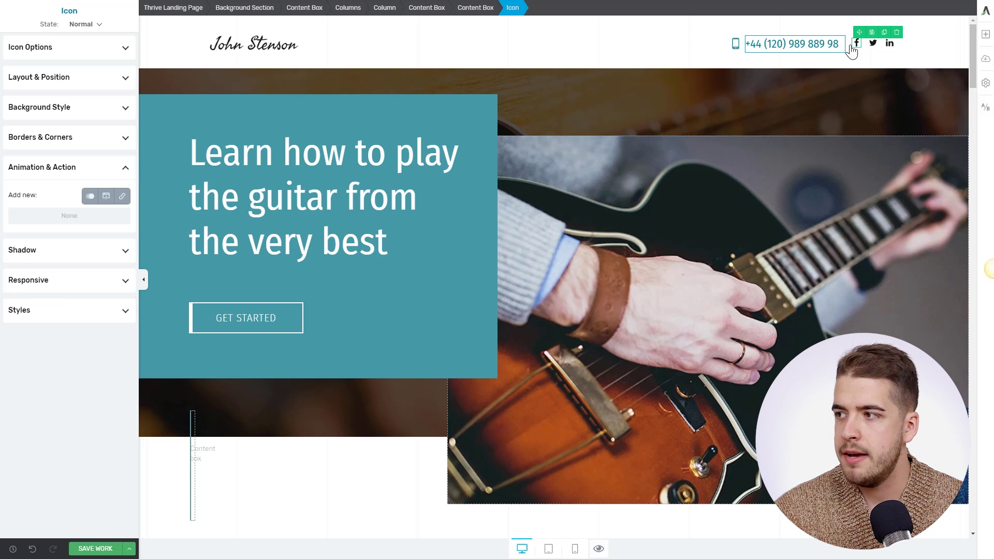
- Replace the header's LinkedIn icon with the Instagram icon found by searching the icon library for "insta", and deselect it
{"action": "left_click", "coordinate": [889, 44]}
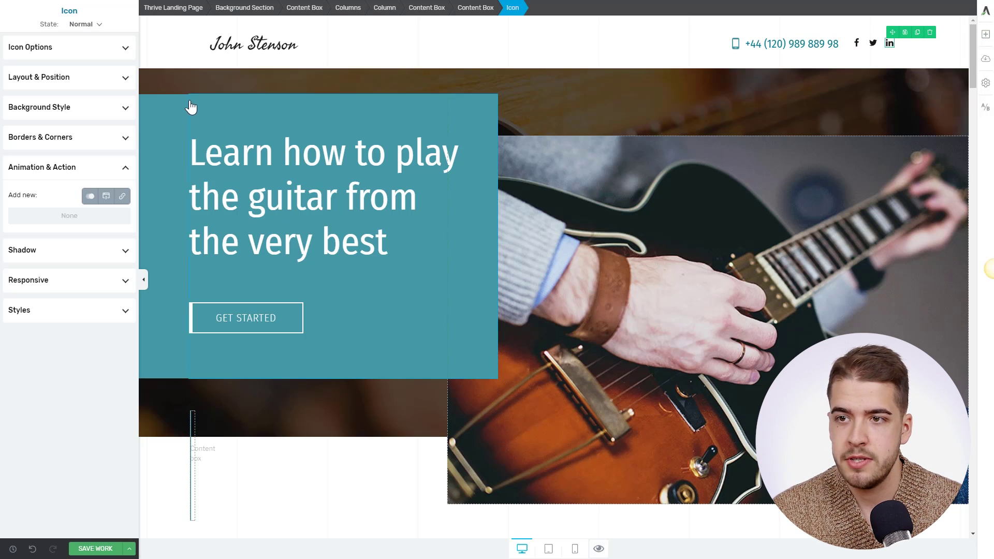
{"action": "left_click", "coordinate": [84, 48]}
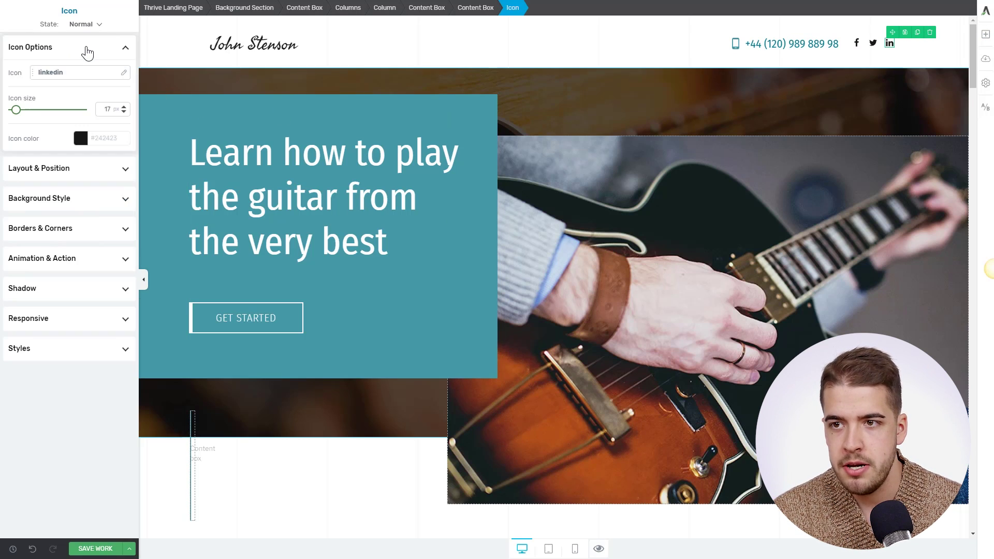
{"action": "left_click", "coordinate": [123, 74]}
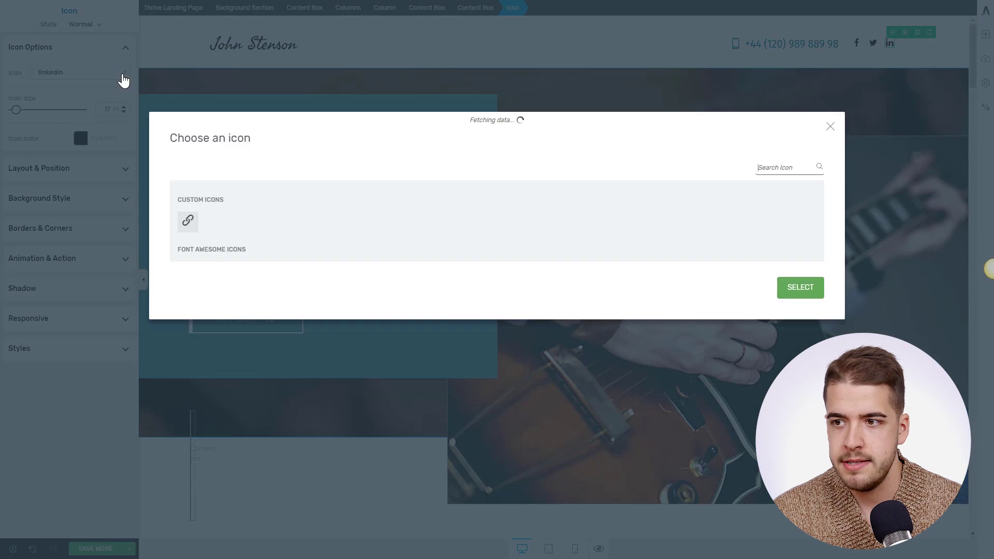
{"action": "left_click", "coordinate": [799, 166]}
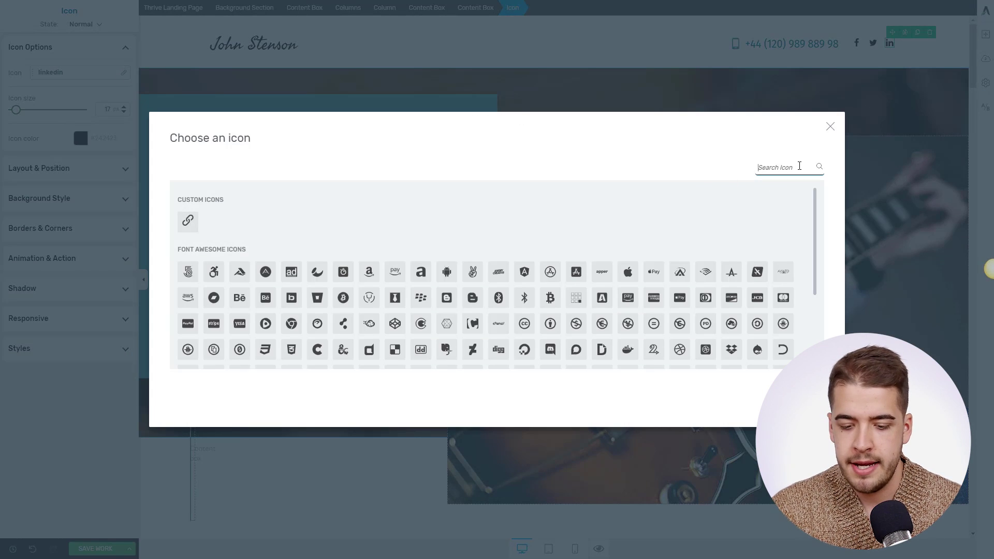
{"action": "type", "text": "insta"}
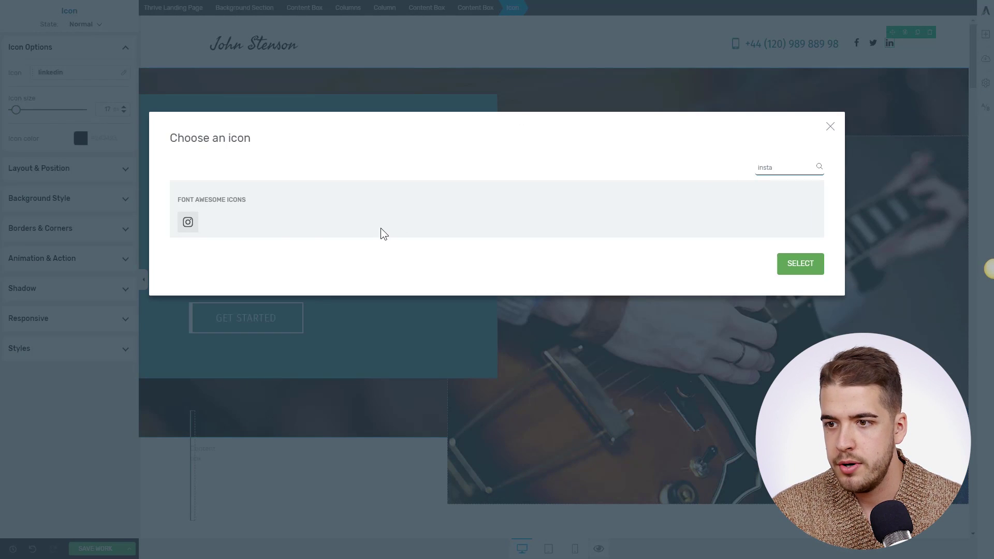
{"action": "left_click", "coordinate": [188, 224]}
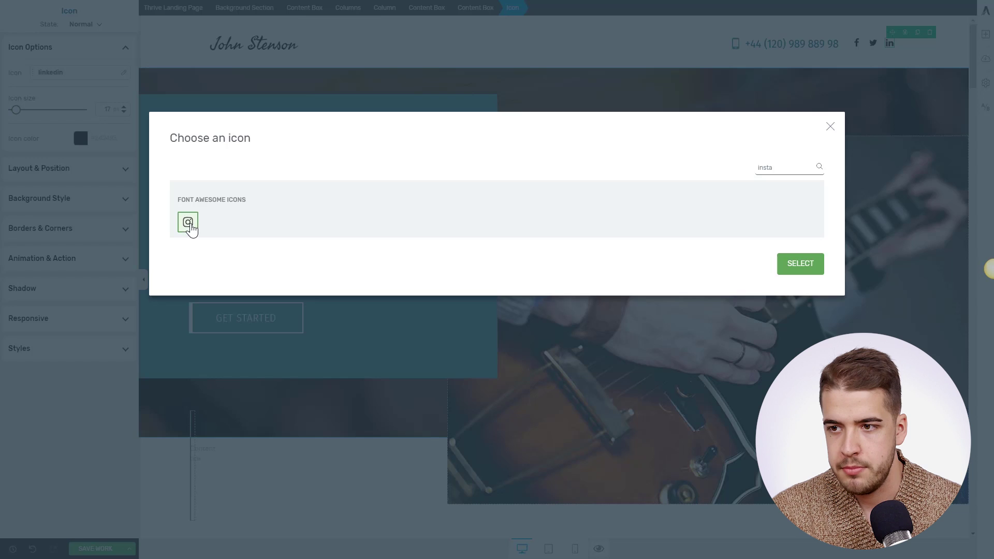
{"action": "left_click", "coordinate": [818, 265]}
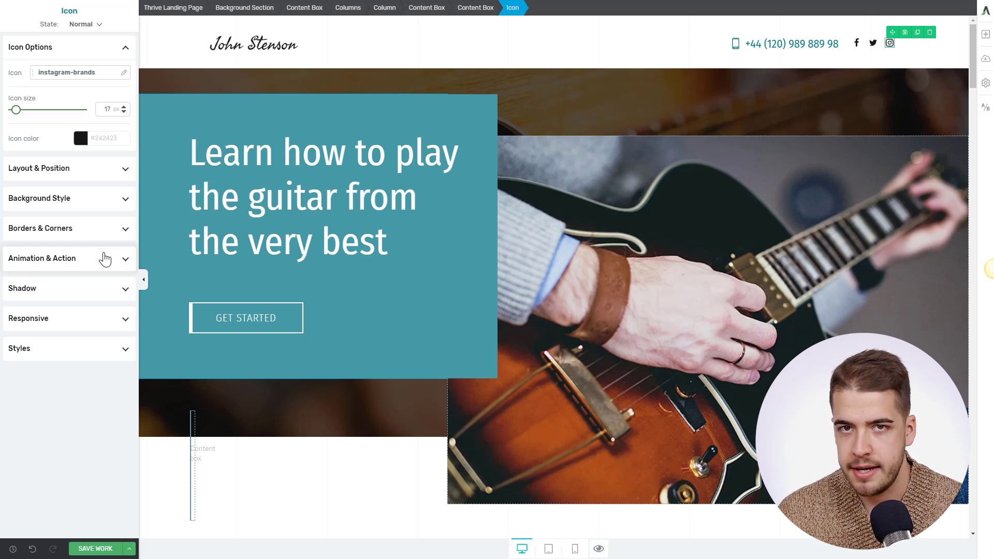
{"action": "key", "text": "Escape"}
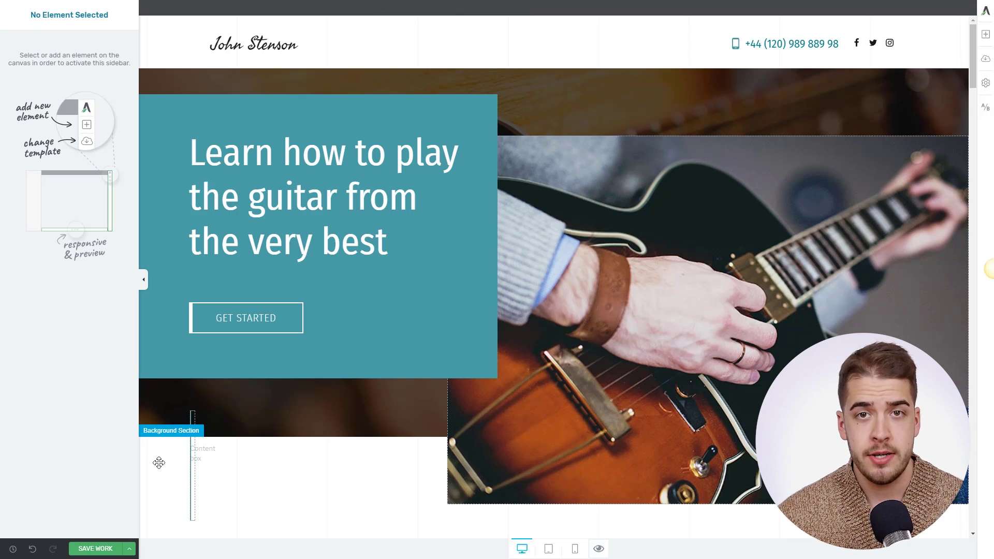
- Look through the page's sections, including the classes, testimonials, lesson prices and popular posts, and return to the header
{"action": "scroll", "coordinate": [233, 311], "scroll_direction": "down", "scroll_amount": 15}
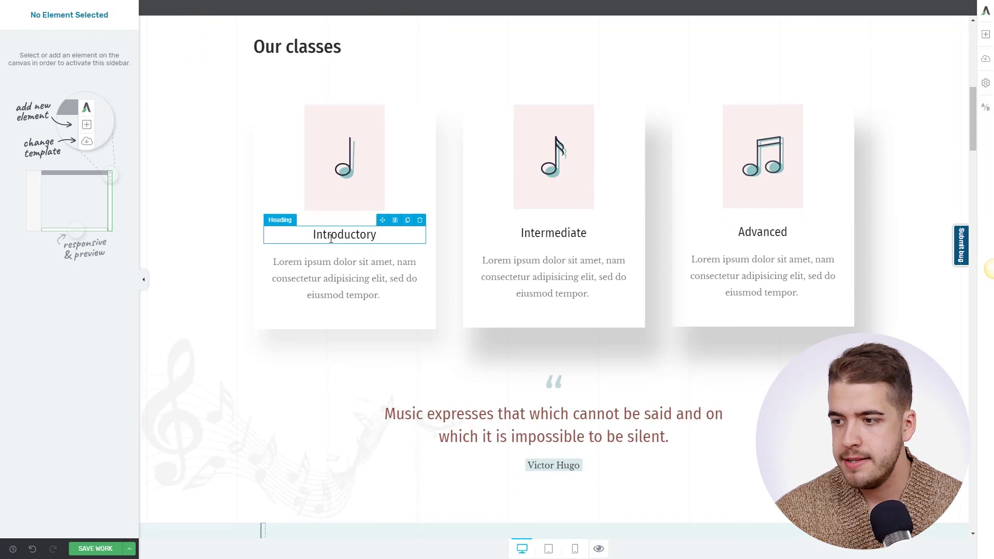
{"action": "scroll", "coordinate": [305, 225], "scroll_direction": "down", "scroll_amount": 20}
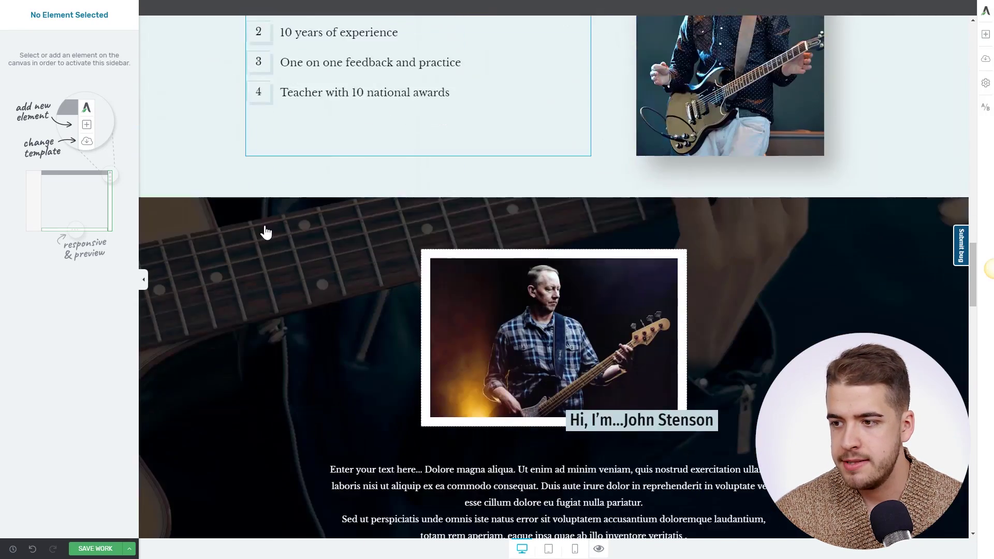
{"action": "scroll", "coordinate": [261, 226], "scroll_direction": "down", "scroll_amount": 5}
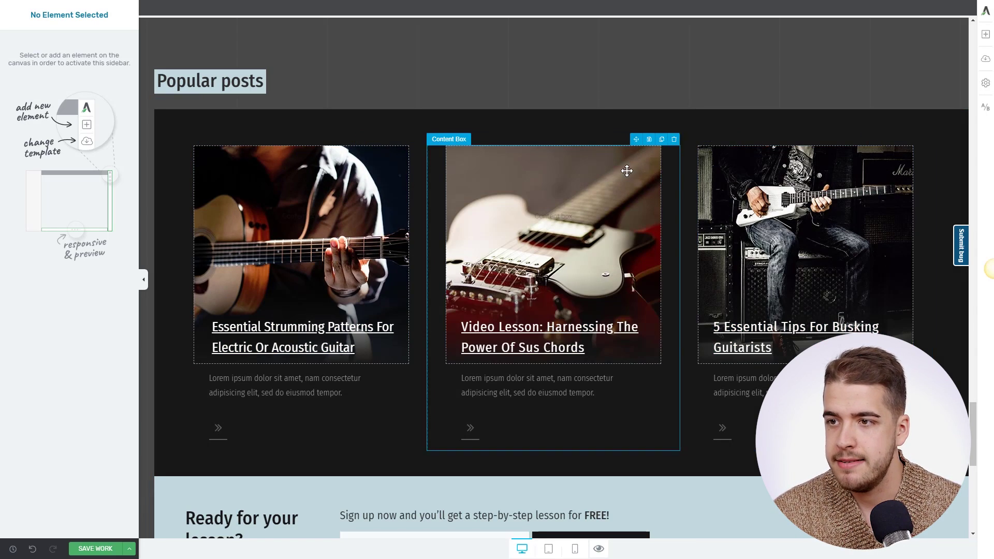
{"action": "scroll", "coordinate": [623, 174], "scroll_direction": "up", "scroll_amount": 6}
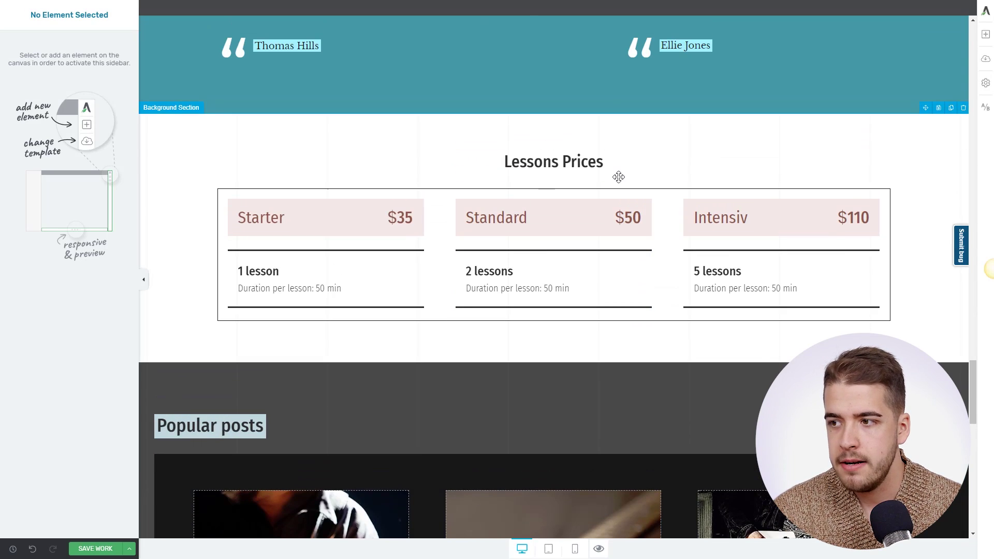
{"action": "scroll", "coordinate": [611, 180], "scroll_direction": "up", "scroll_amount": 2}
{"action": "scroll", "coordinate": [626, 182], "scroll_direction": "down", "scroll_amount": 2}
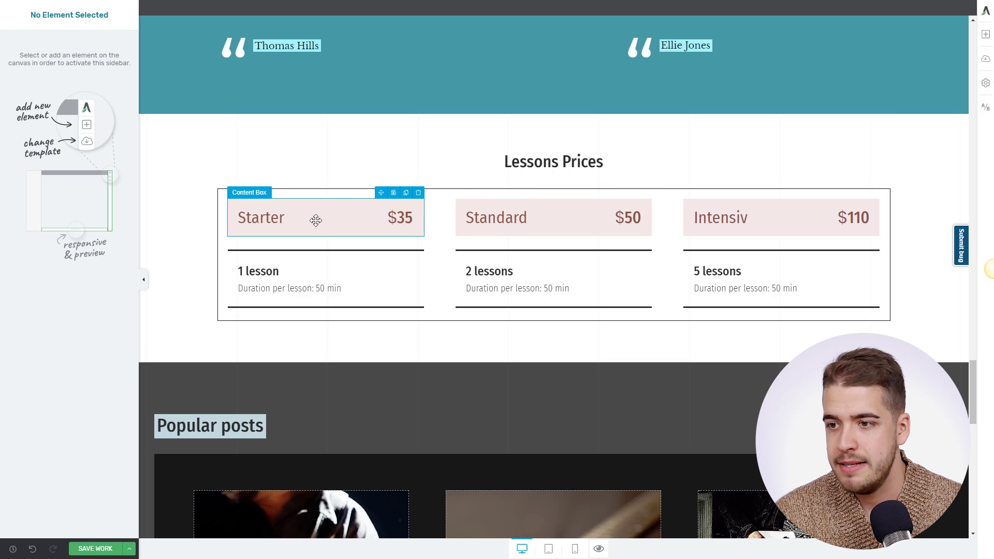
{"action": "scroll", "coordinate": [344, 184], "scroll_direction": "up", "scroll_amount": 3}
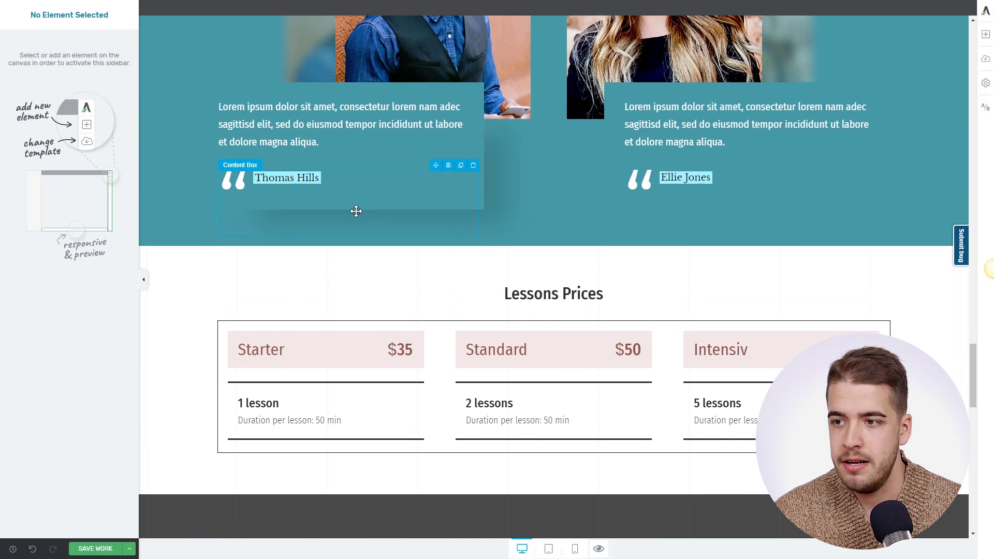
{"action": "scroll", "coordinate": [391, 292], "scroll_direction": "down", "scroll_amount": 2}
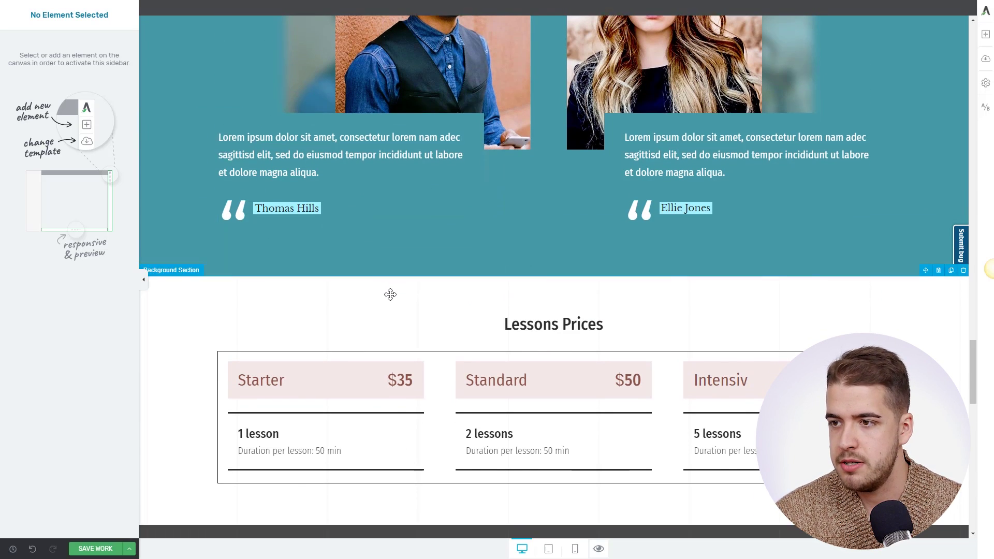
{"action": "scroll", "coordinate": [390, 294], "scroll_direction": "up", "scroll_amount": 4}
{"action": "scroll", "coordinate": [390, 294], "scroll_direction": "up", "scroll_amount": 11}
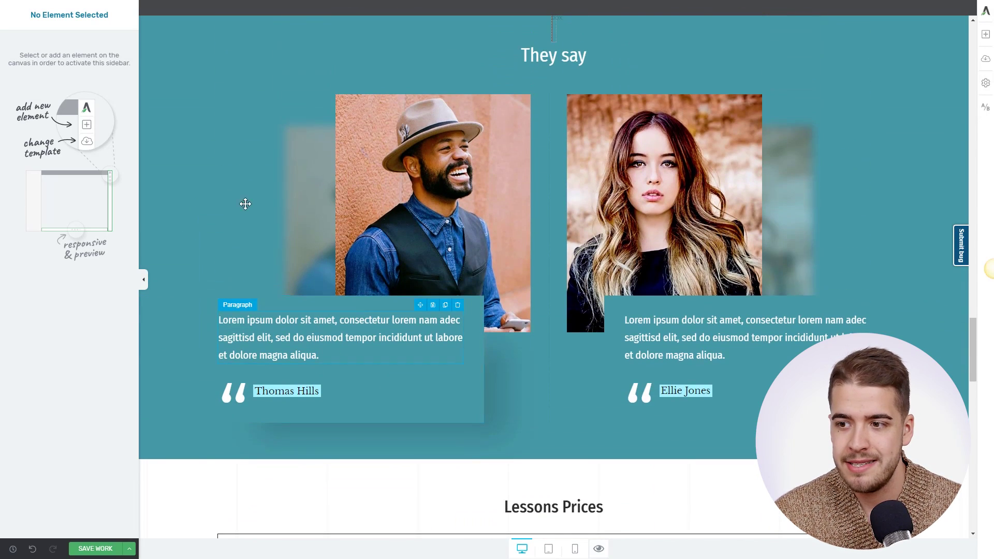
{"action": "scroll", "coordinate": [223, 197], "scroll_direction": "up", "scroll_amount": 20}
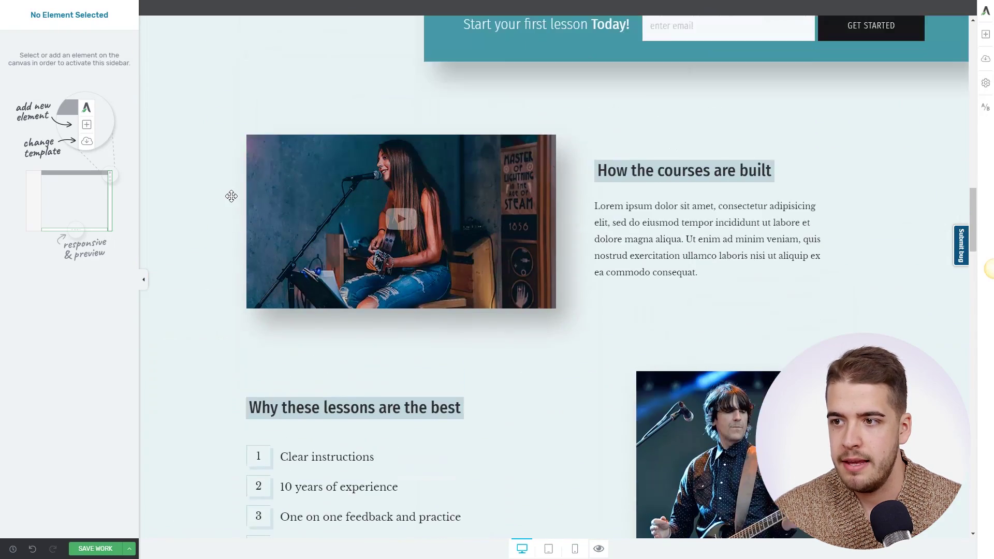
{"action": "scroll", "coordinate": [231, 205], "scroll_direction": "up", "scroll_amount": 10}
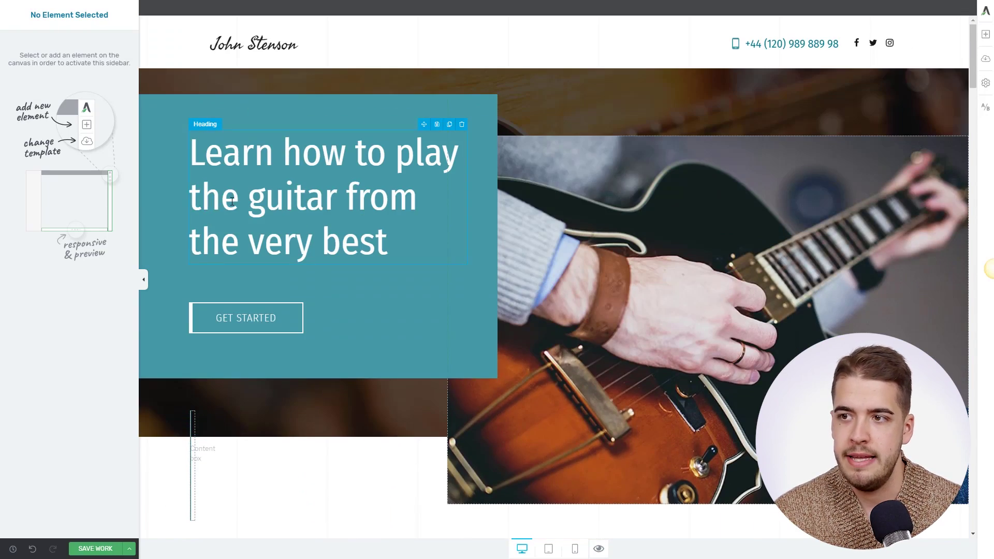